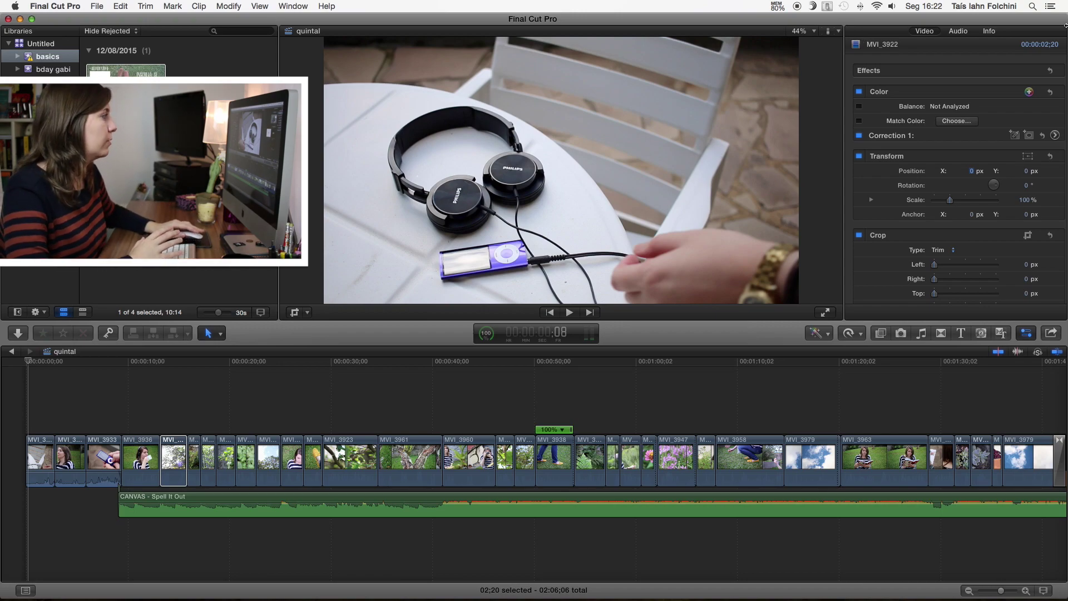
In Correction 1's Exposure board, set the second clip's midtones to 3% and the leaves clip's to -4%
click(1055, 136)
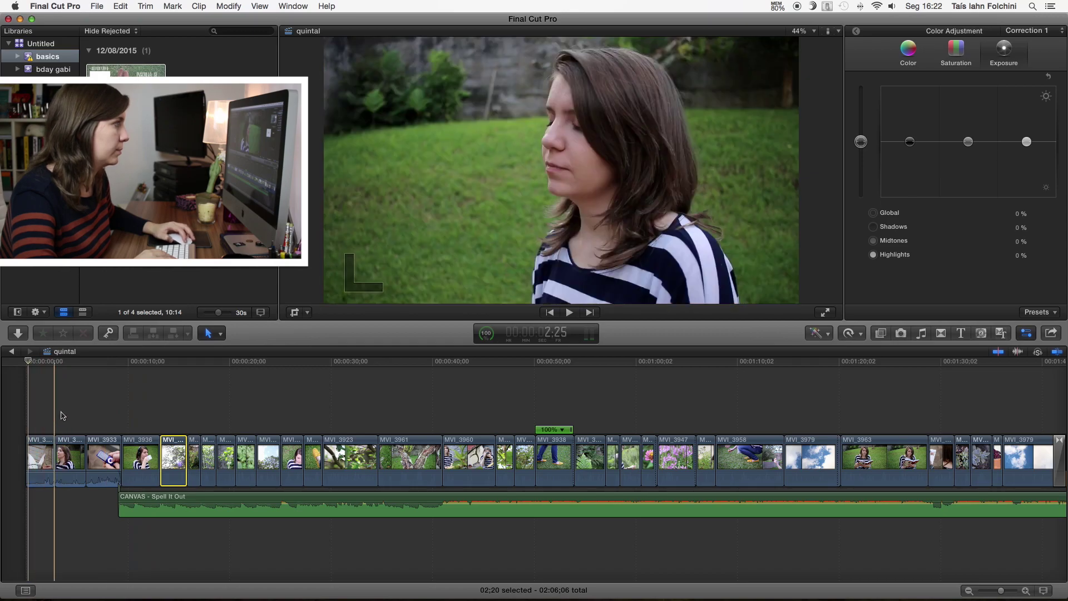
click(70, 462)
drag(970, 141, 968, 139)
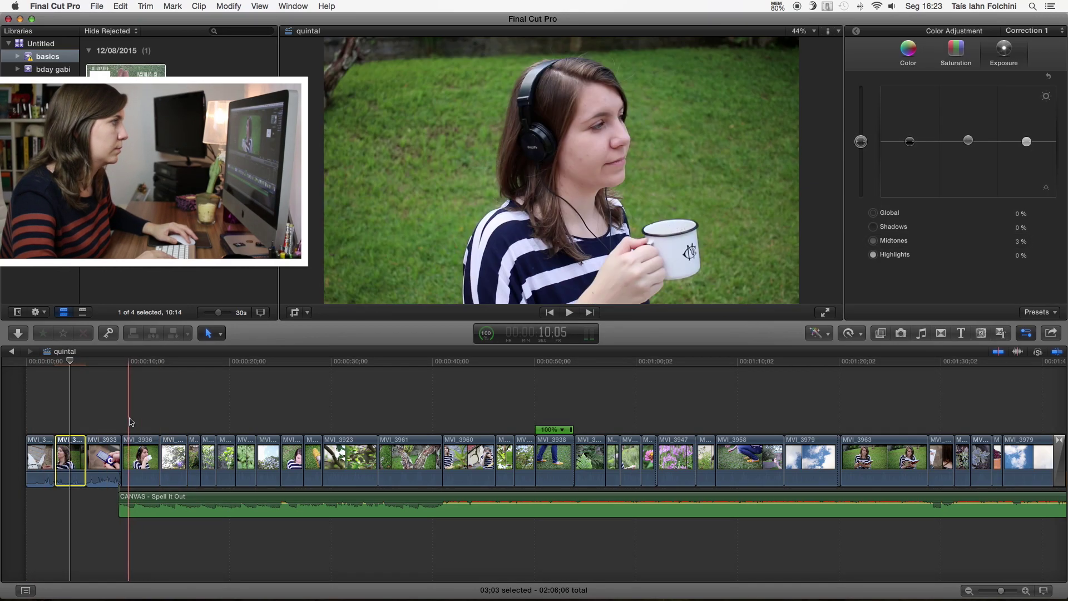
click(170, 462)
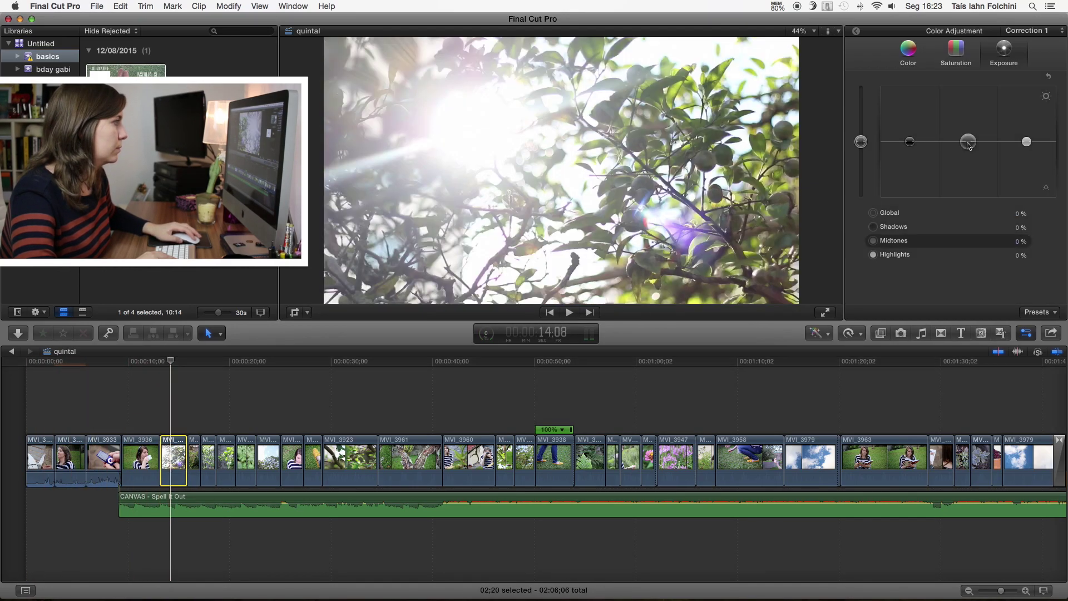
drag(968, 140, 968, 147)
Step through the following clips and slightly darken the small white flowers clip's midtones
click(195, 462)
click(208, 461)
click(194, 456)
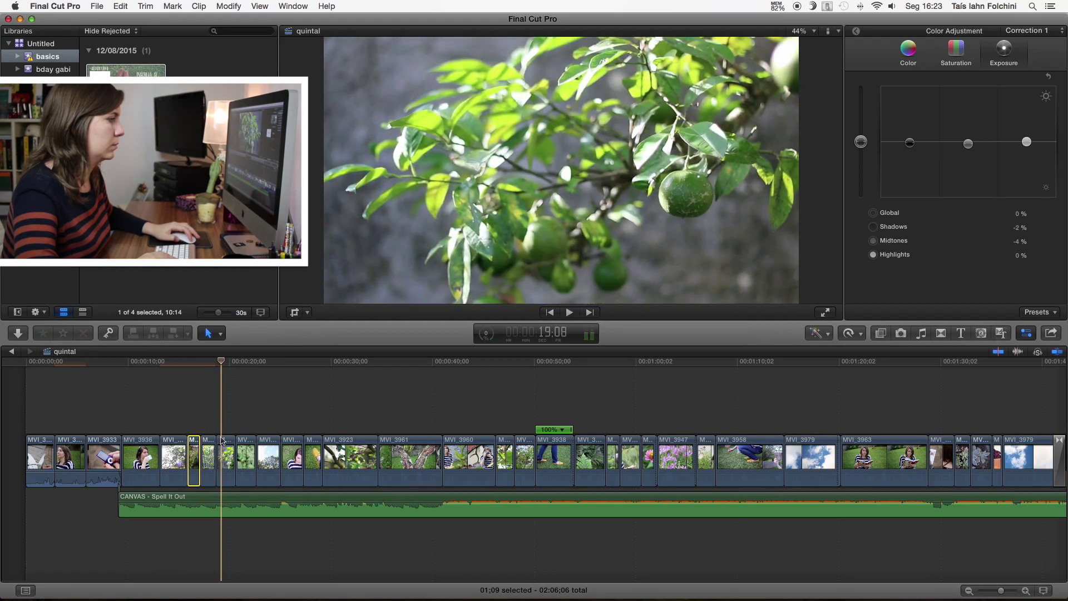
click(221, 459)
click(242, 459)
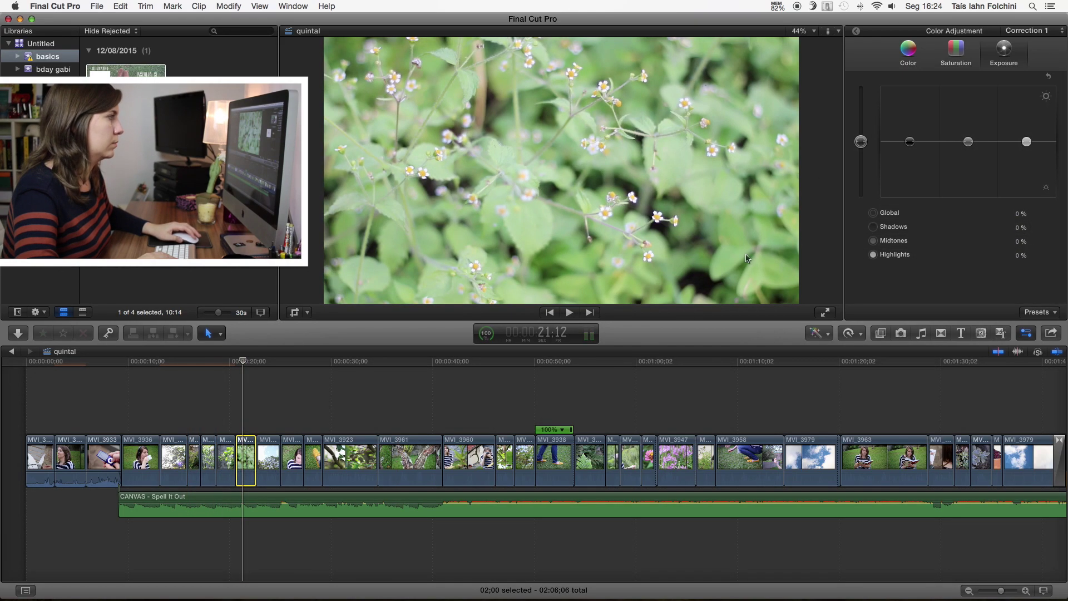
mouse_move(968, 150)
mouse_down()
mouse_move(909, 146)
mouse_move(1029, 152)
mouse_up()
Select the tree-against-sky clip and play back from about 20 seconds to review the grade
click(265, 459)
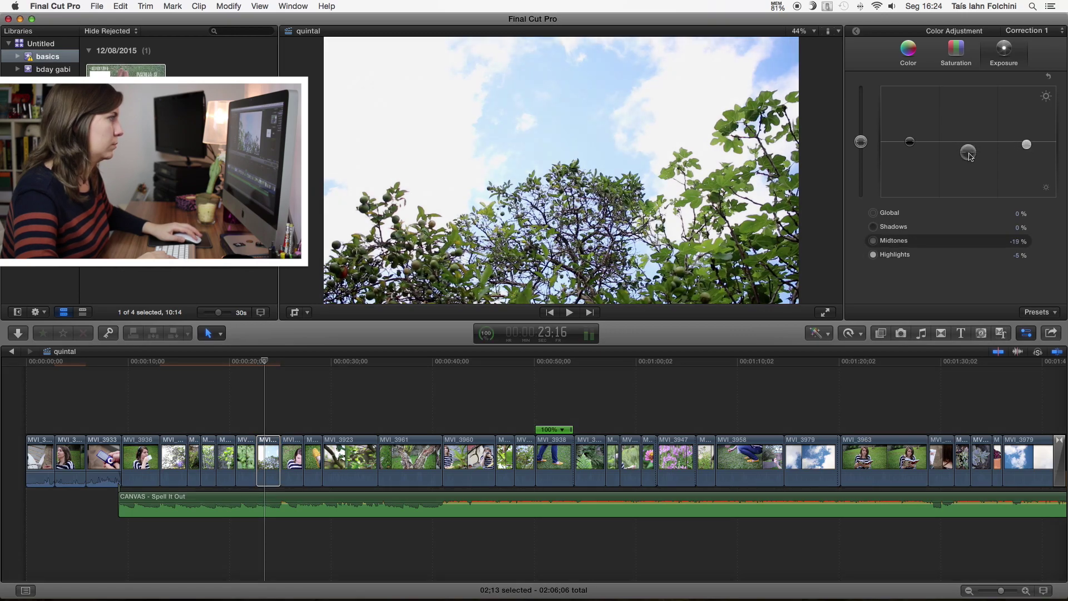
click(236, 414)
key(space)
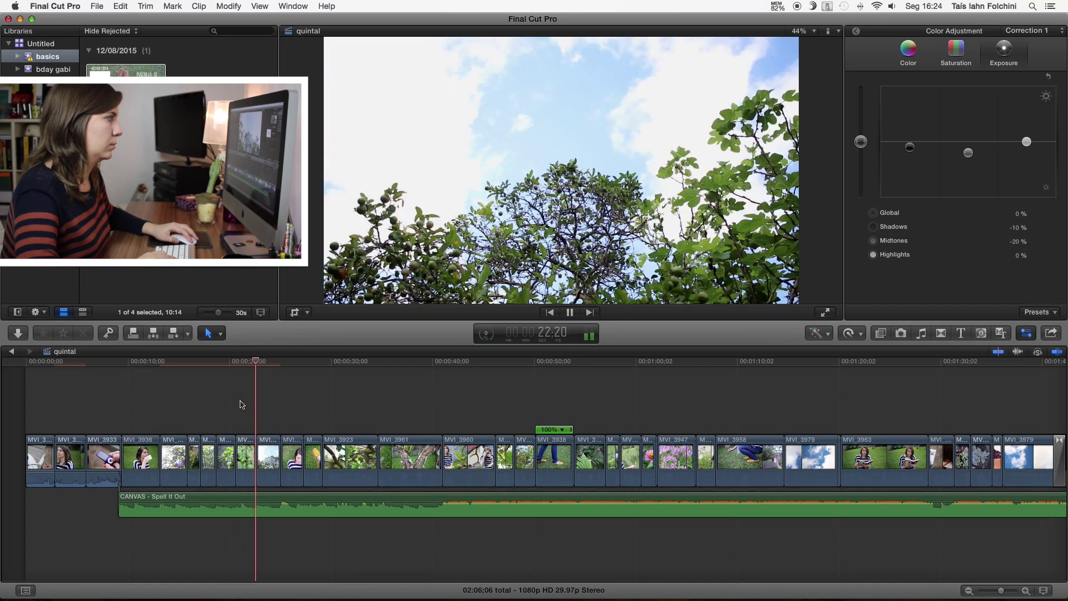
key(space)
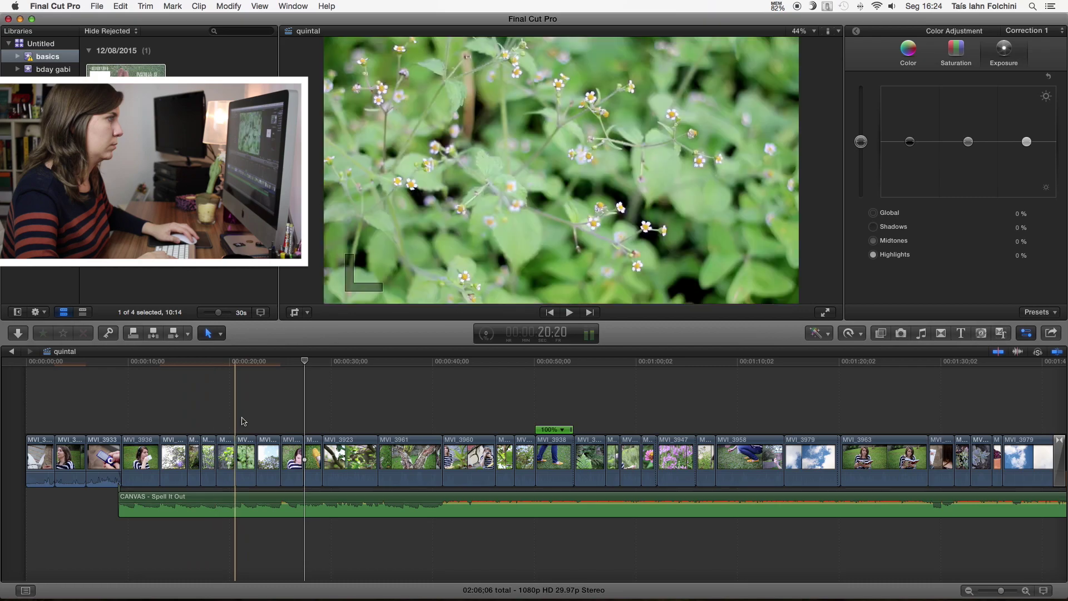
key(space)
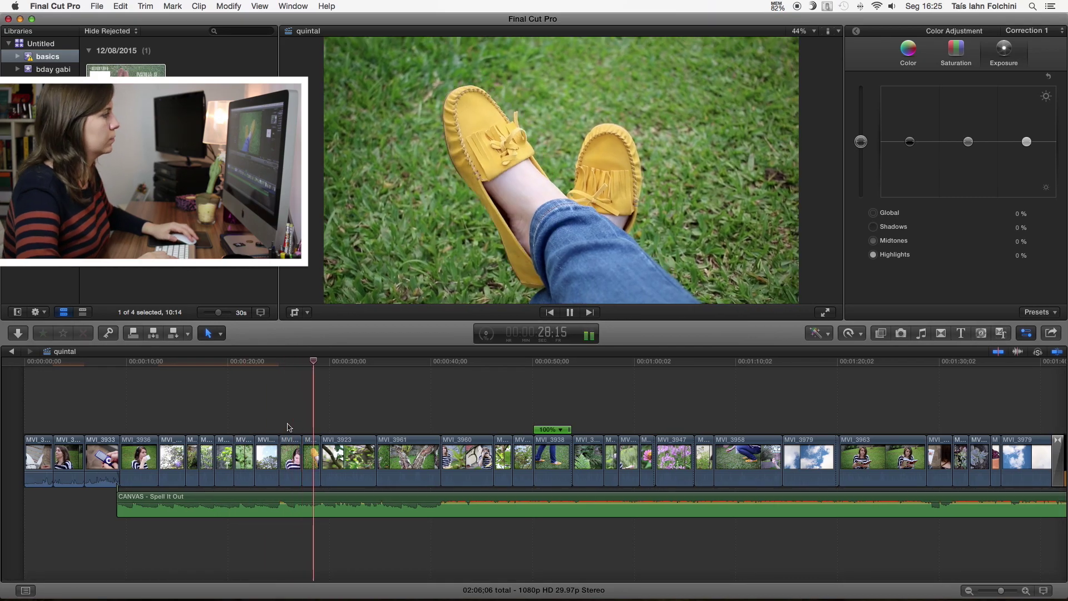
Darken MVI_3923's midtones to -6%, then review playback from about 29 to 47 seconds
click(346, 459)
drag(968, 141, 967, 146)
click(317, 401)
key(space)
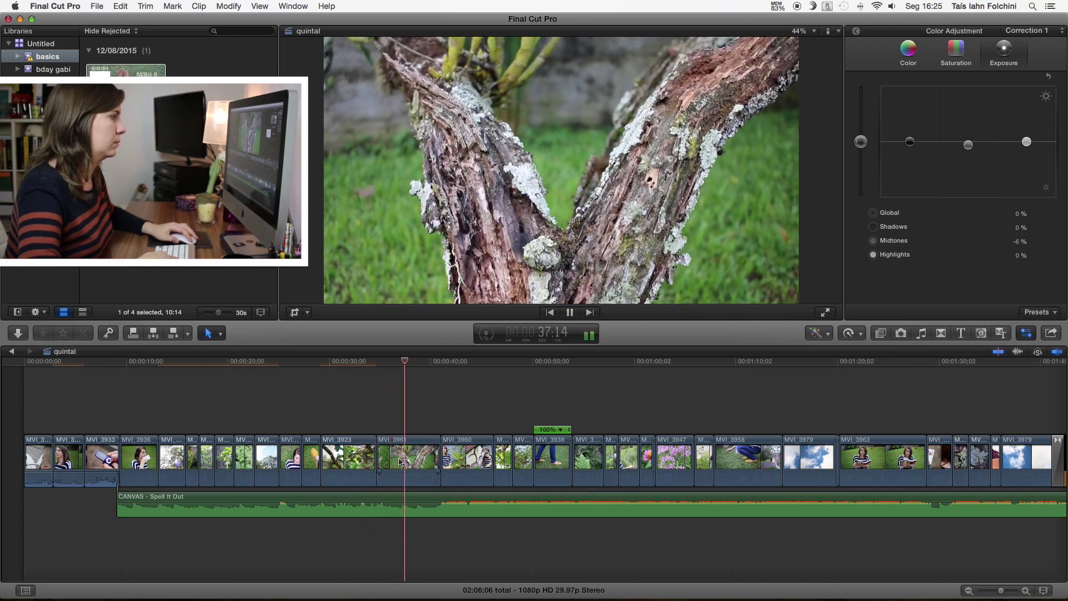
scroll(411, 460, right, 2)
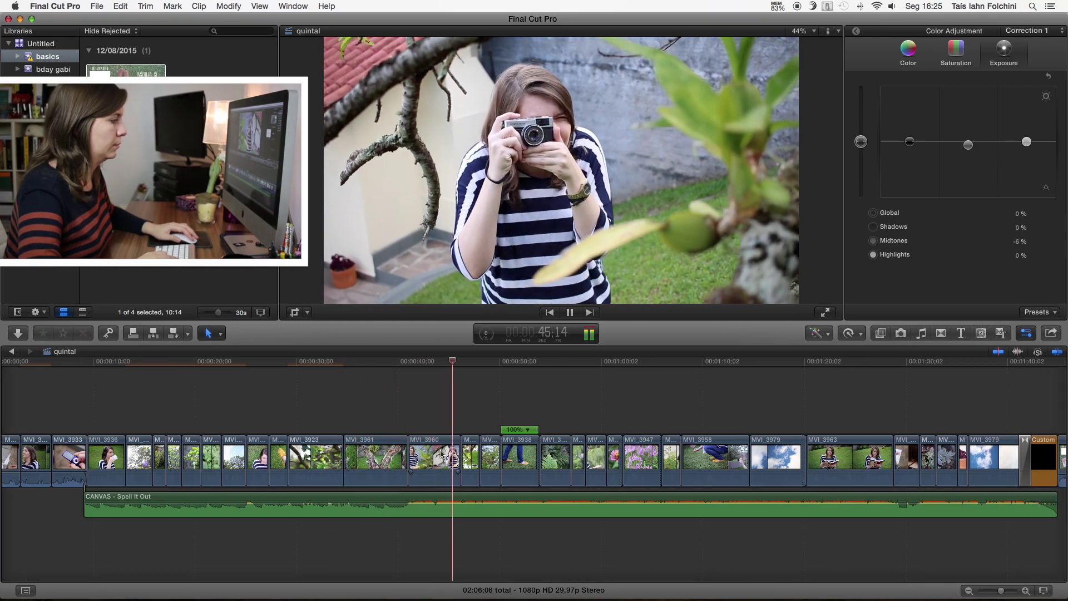
click(470, 457)
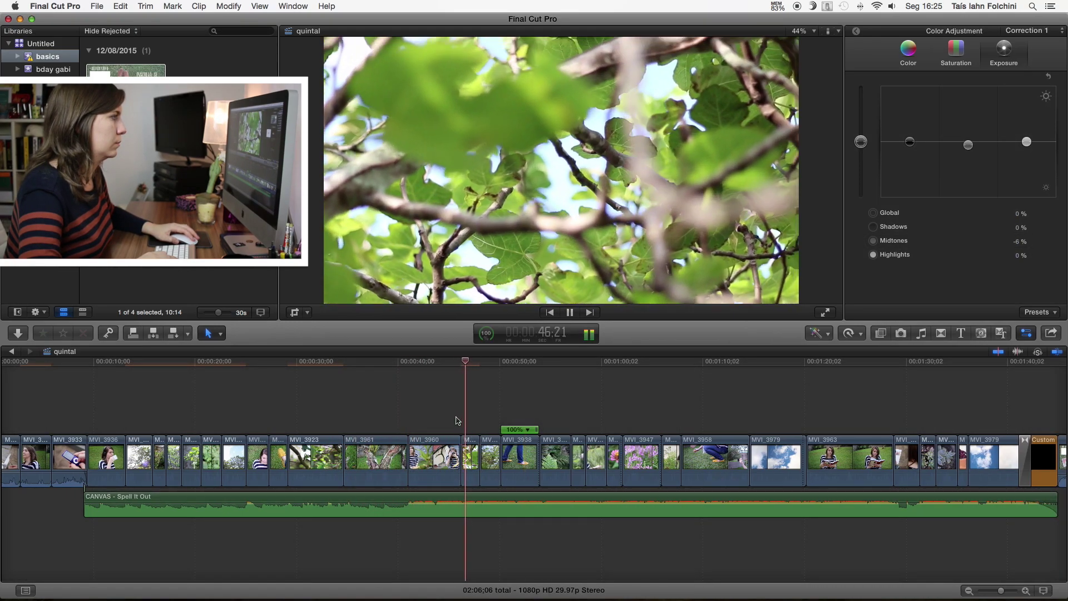
Brighten MVI_3938's midtones and lift the walking clip's shadows to 2%
click(487, 457)
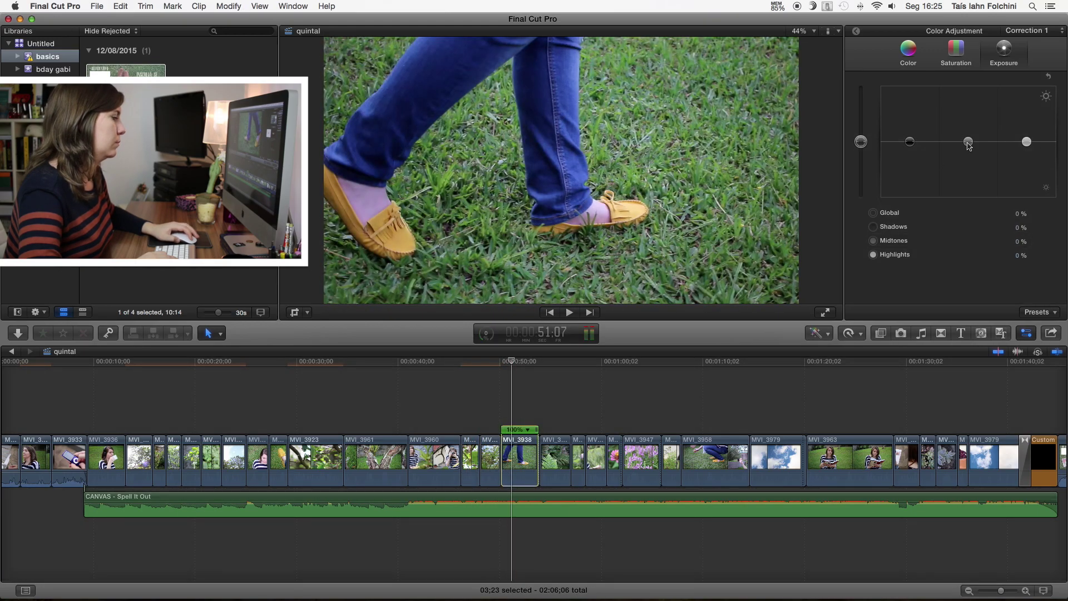
drag(968, 147, 970, 141)
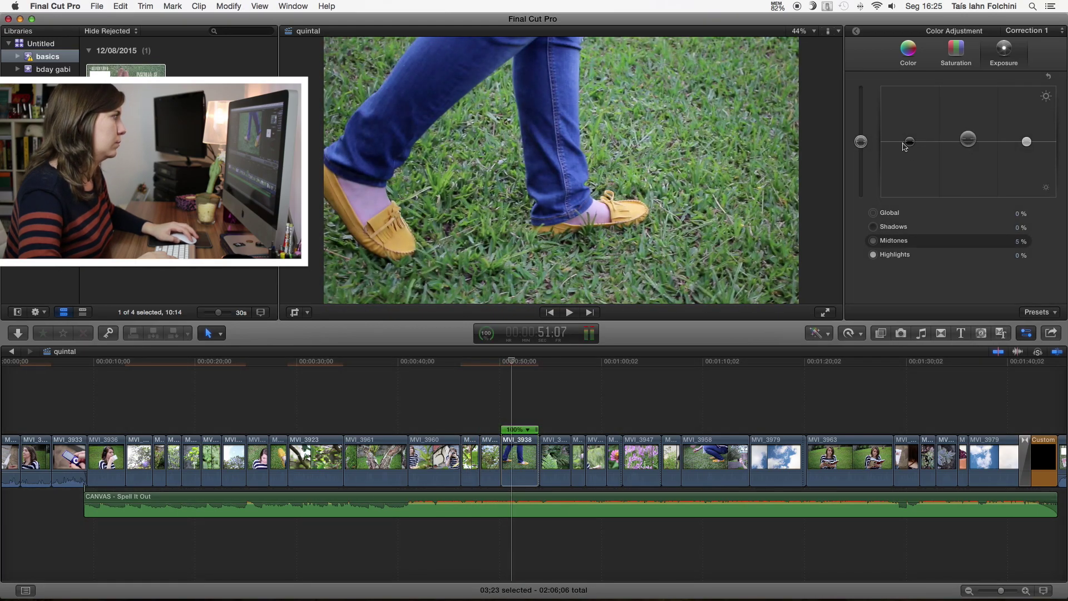
drag(903, 142, 904, 141)
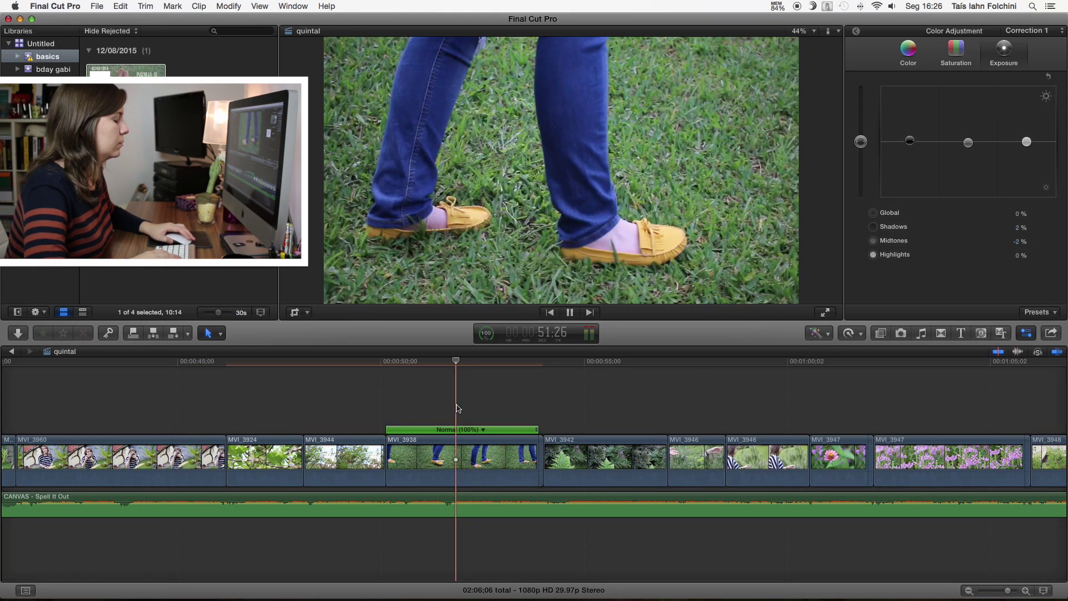
Raise fern clip MVI_3942's midtones to 2% and set MVI_3946's shadows to -6%
click(587, 426)
click(645, 462)
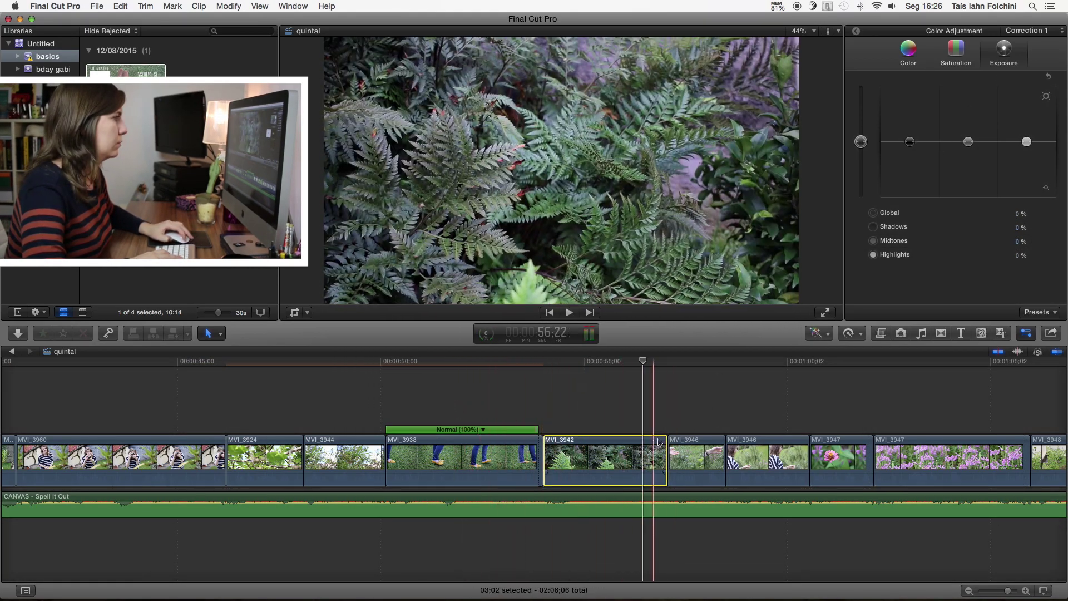
drag(968, 143, 968, 141)
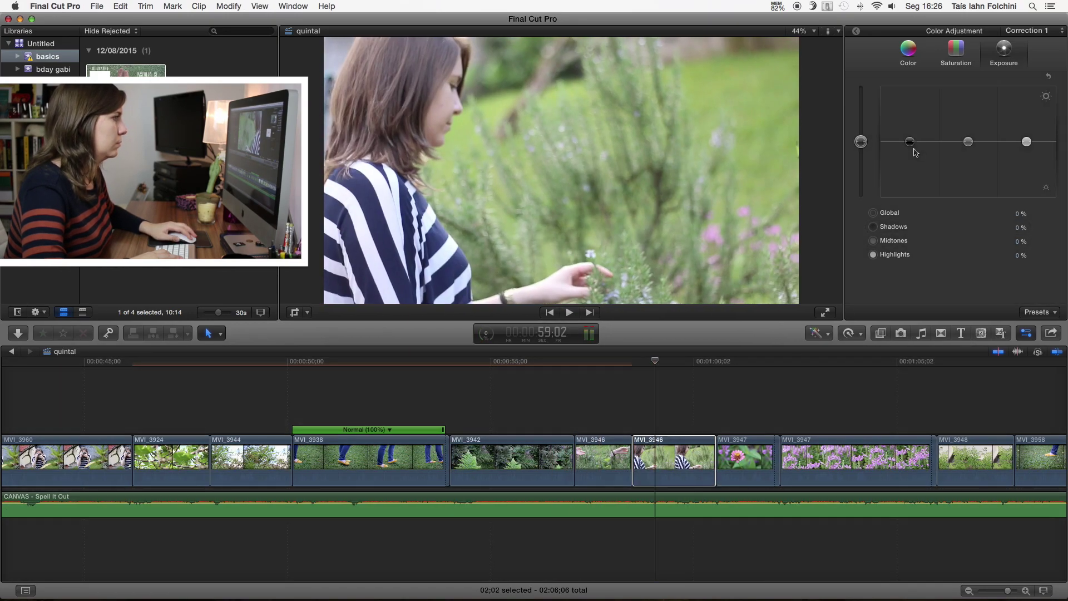
drag(910, 146, 915, 149)
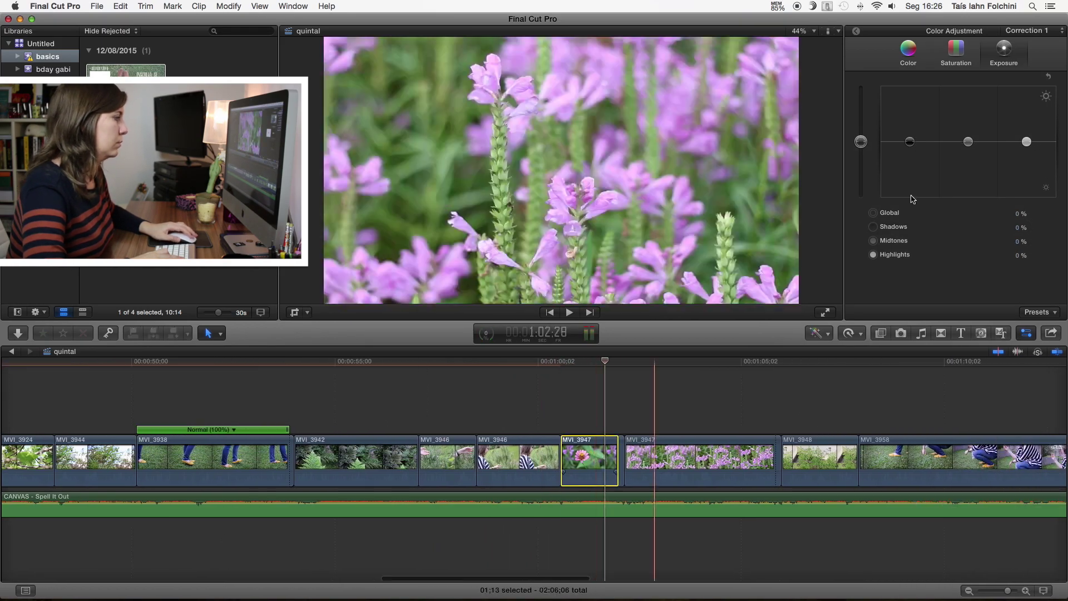
drag(909, 142, 915, 149)
Play back from an earlier point to review, then stop and edit the Shadows percentage directly
key(space)
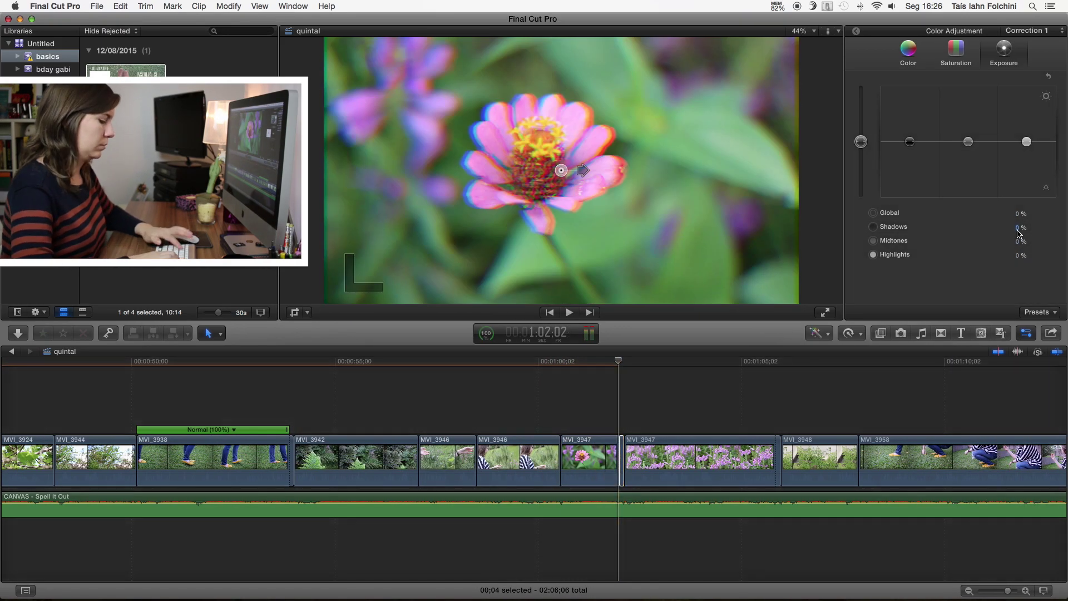
click(565, 406)
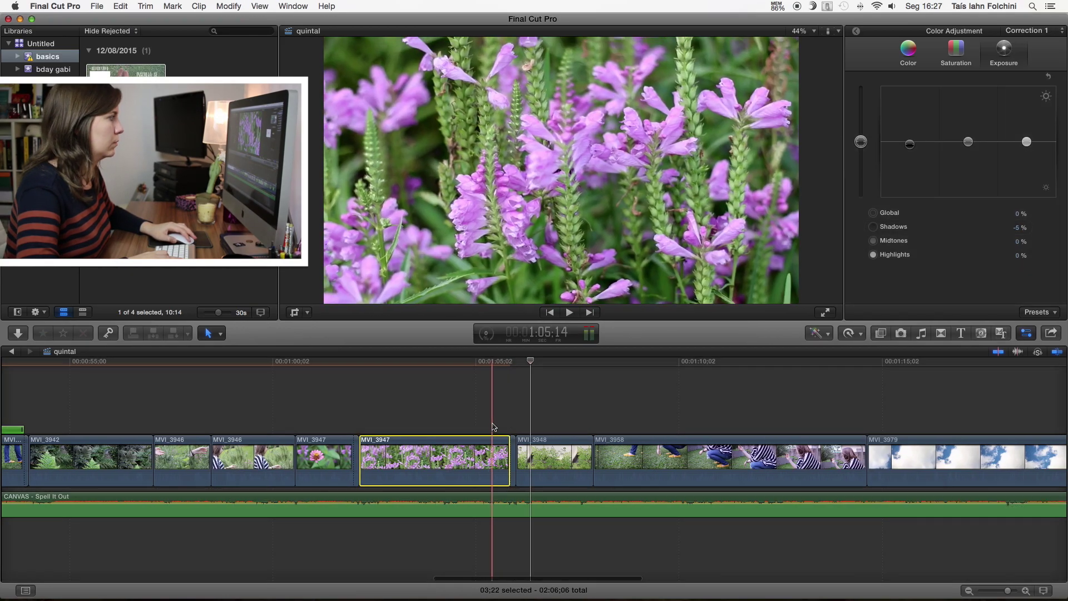
click(1015, 227)
Move through MVI_3948 to the backyard clip MVI_3958 and show its Color Board Color pane
click(543, 459)
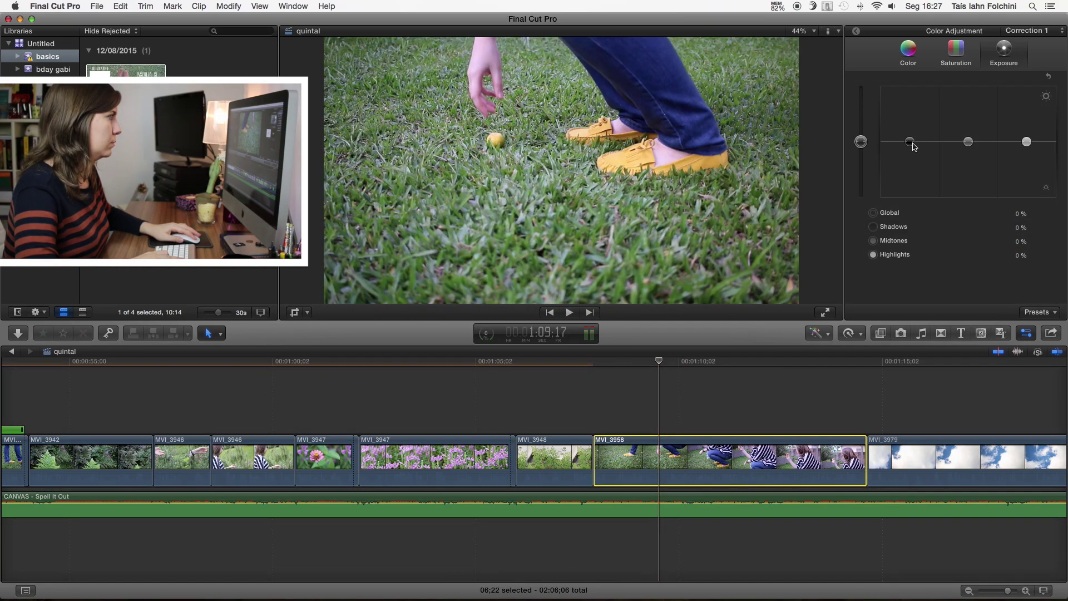
scroll(417, 401, right, 5)
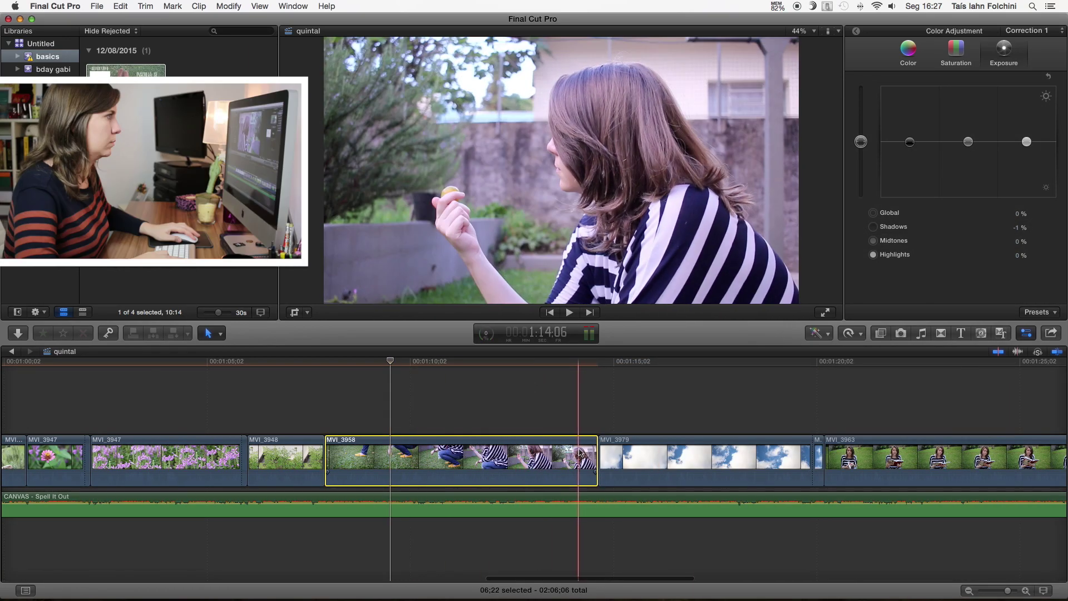
click(553, 462)
click(908, 50)
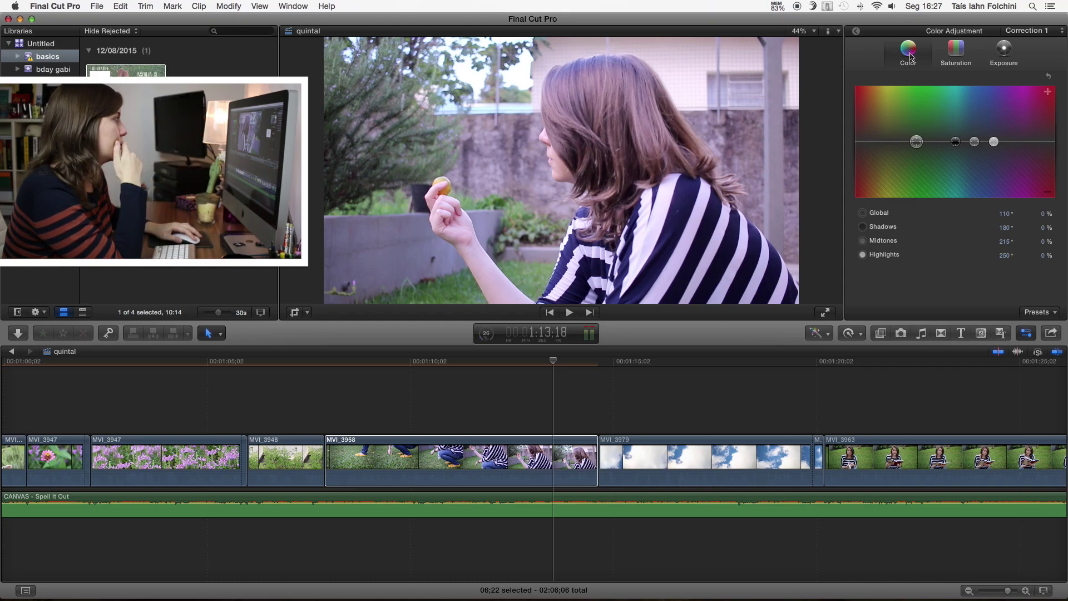
Tint MVI_3958's midtones to -10% at 216° and play back to review
click(974, 141)
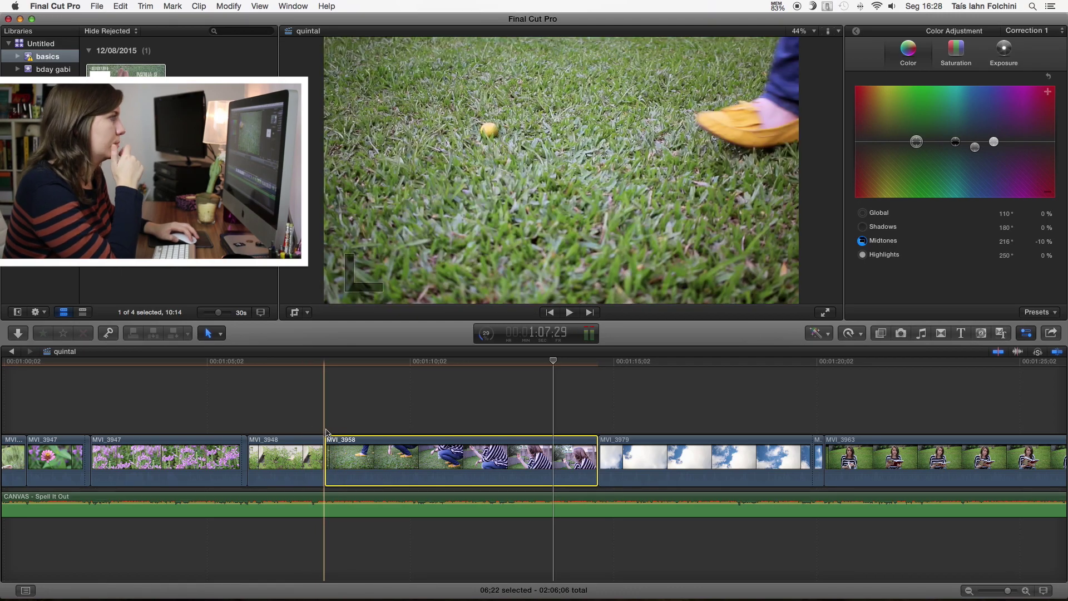
key(space)
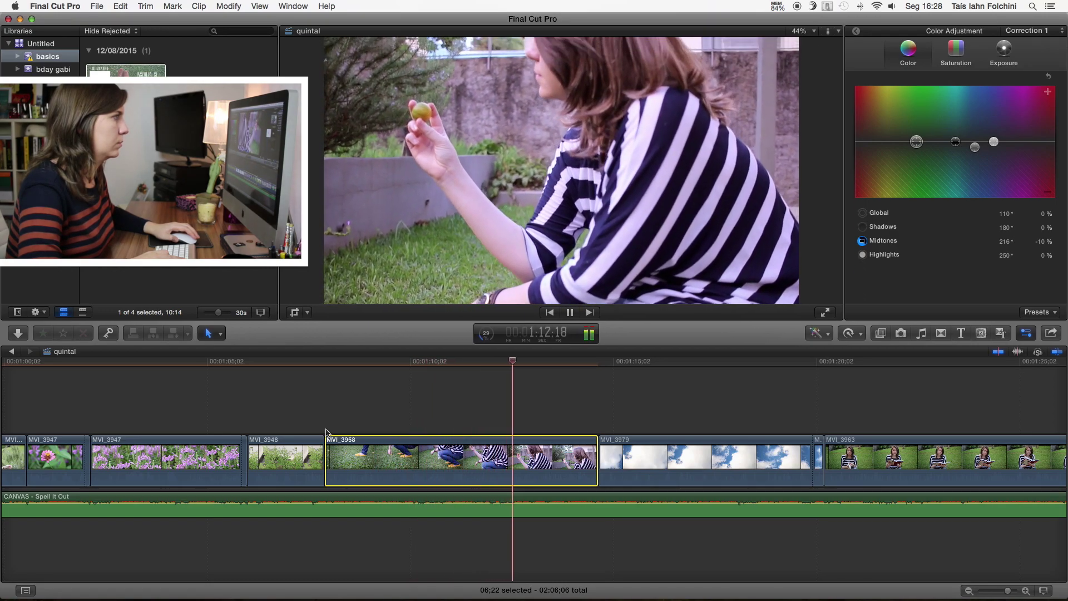
key(space)
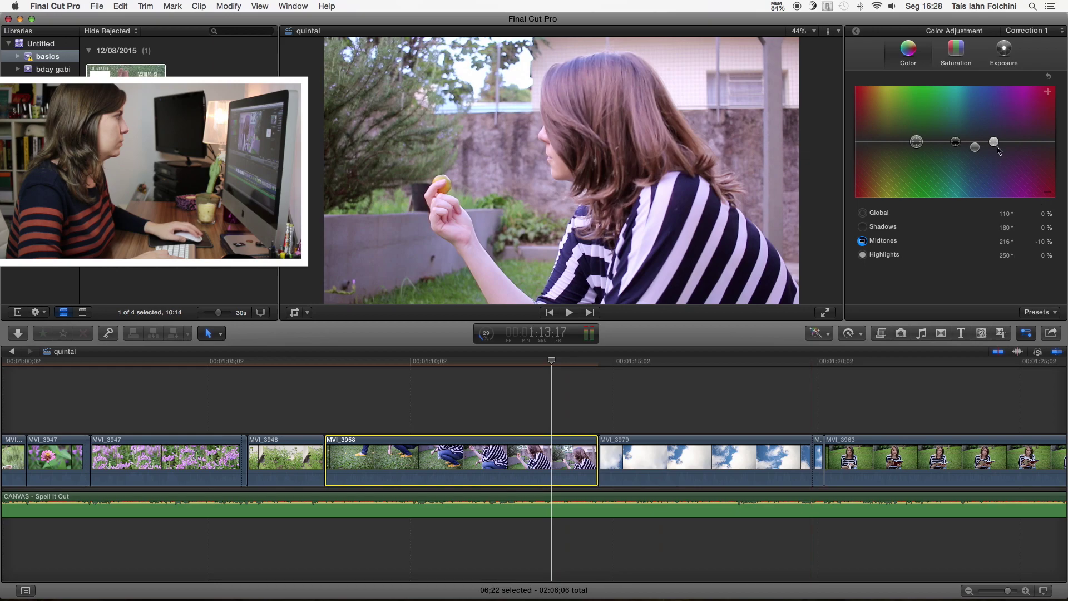
Shift the highlights colour to 277° at -5% and replay the clip from an earlier frame
click(995, 142)
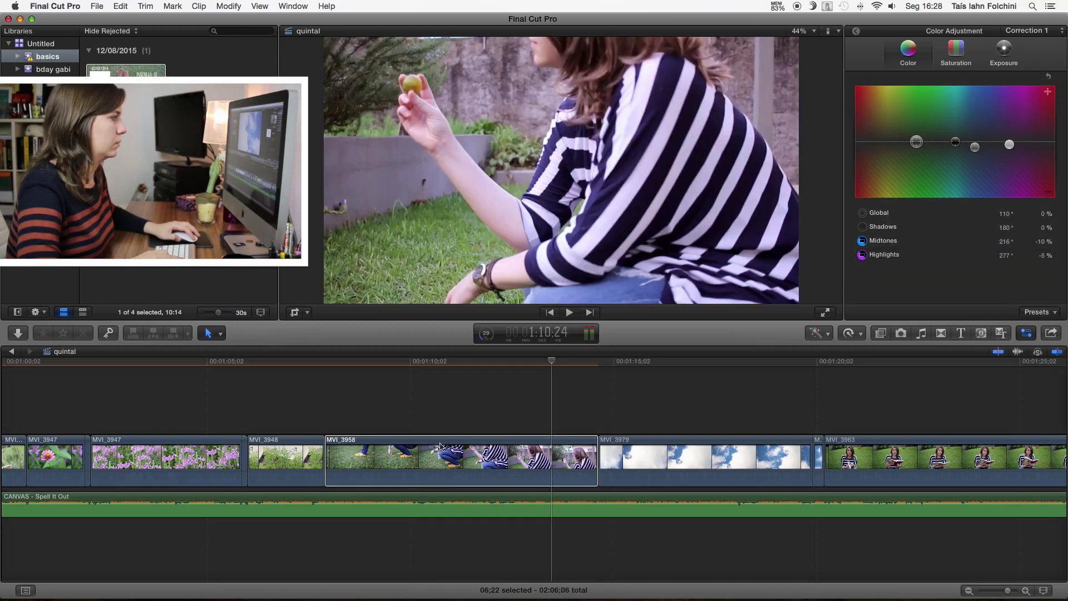
click(465, 414)
key(space)
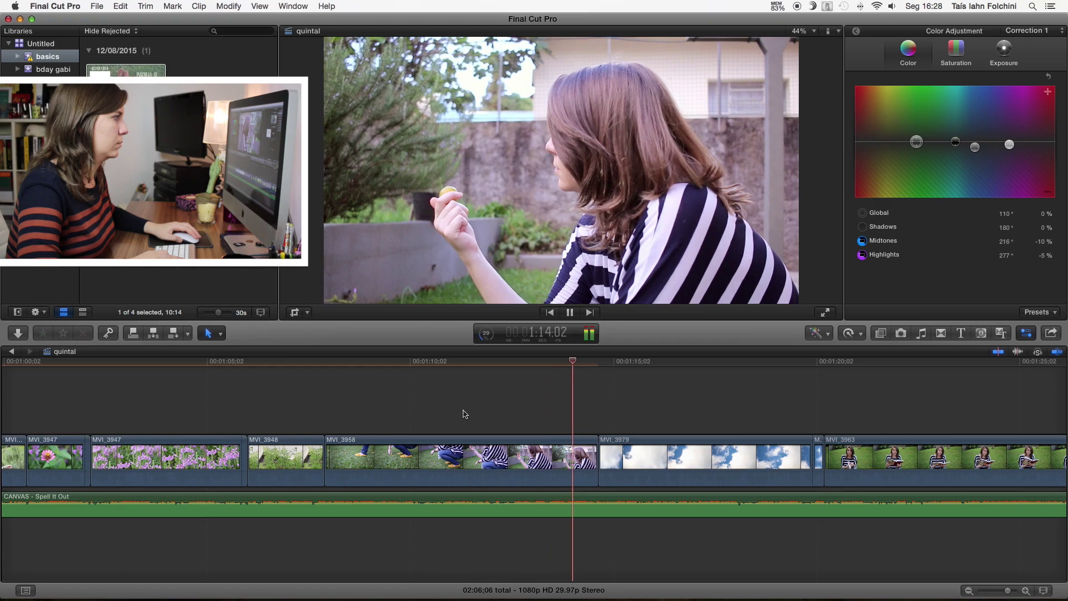
key(space)
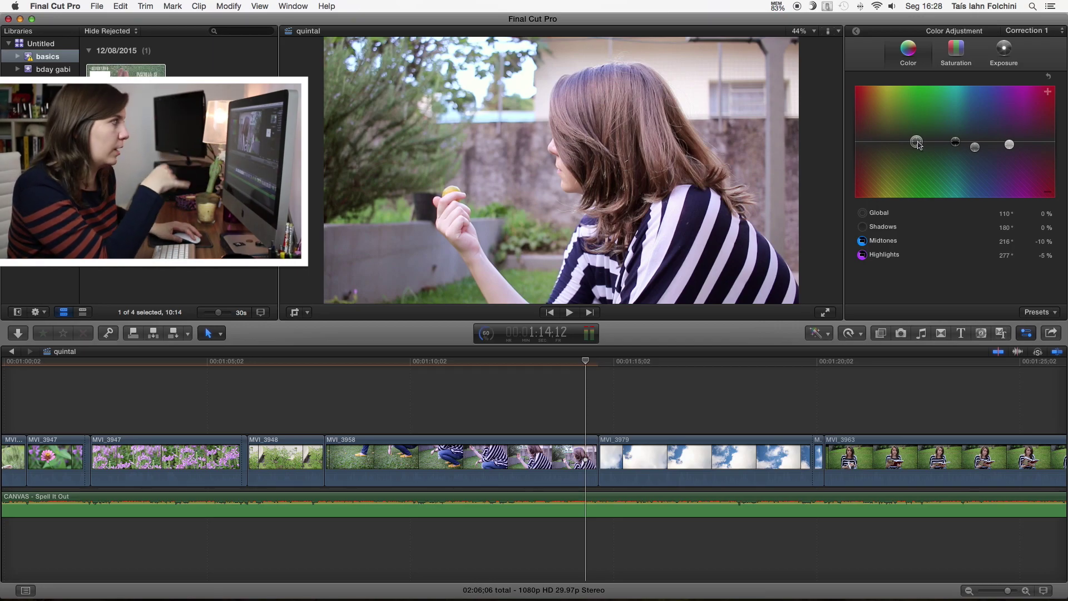
Try a strong green global tint on MVI_3958, undo it, and push the shadows toward green
drag(918, 133, 919, 115)
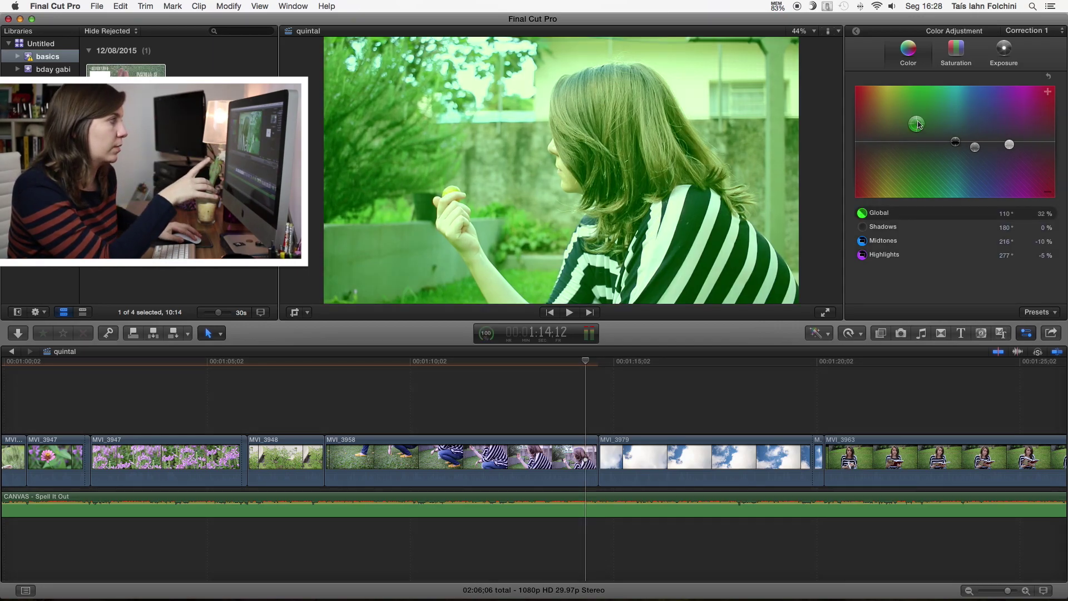
key(super+z)
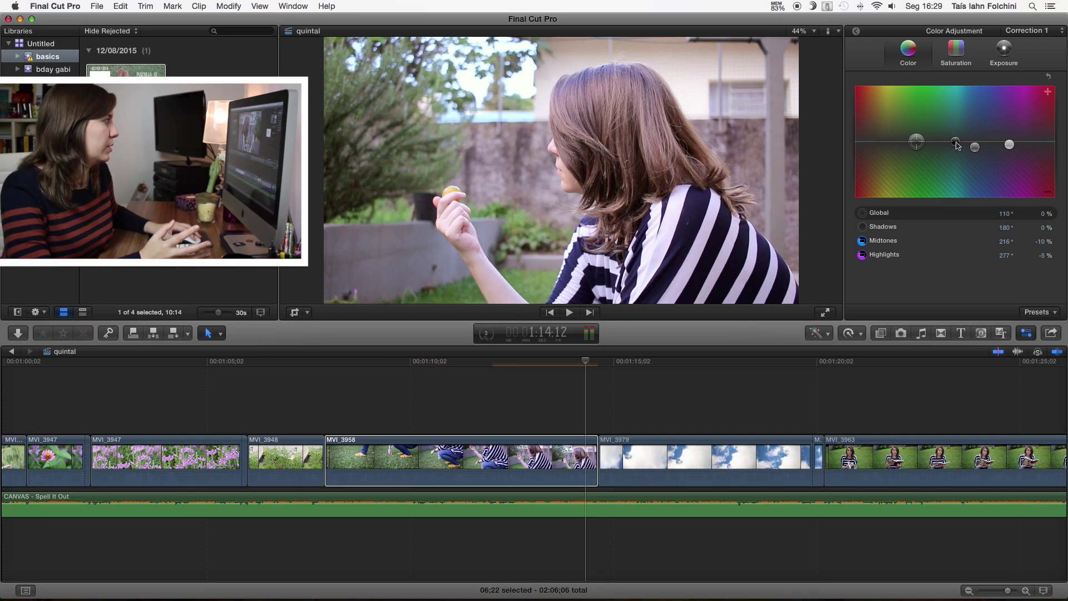
mouse_move(957, 145)
mouse_down()
mouse_move(928, 119)
mouse_move(955, 141)
mouse_move(931, 175)
mouse_move(955, 142)
mouse_up()
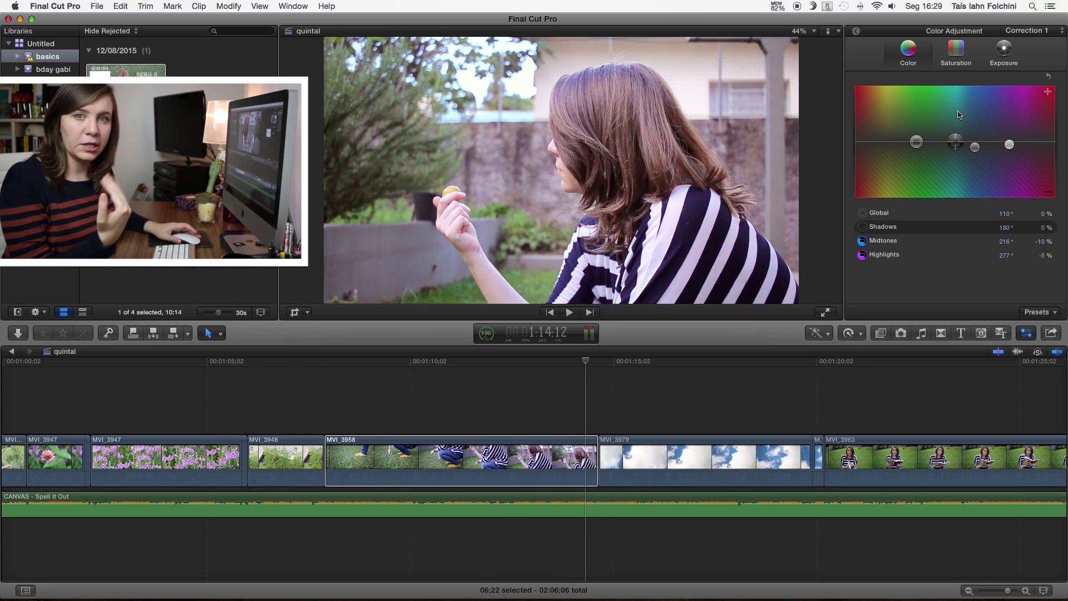
Revert the highlights tint to -5% at 277° and play the timeline to review
drag(1008, 146, 1009, 143)
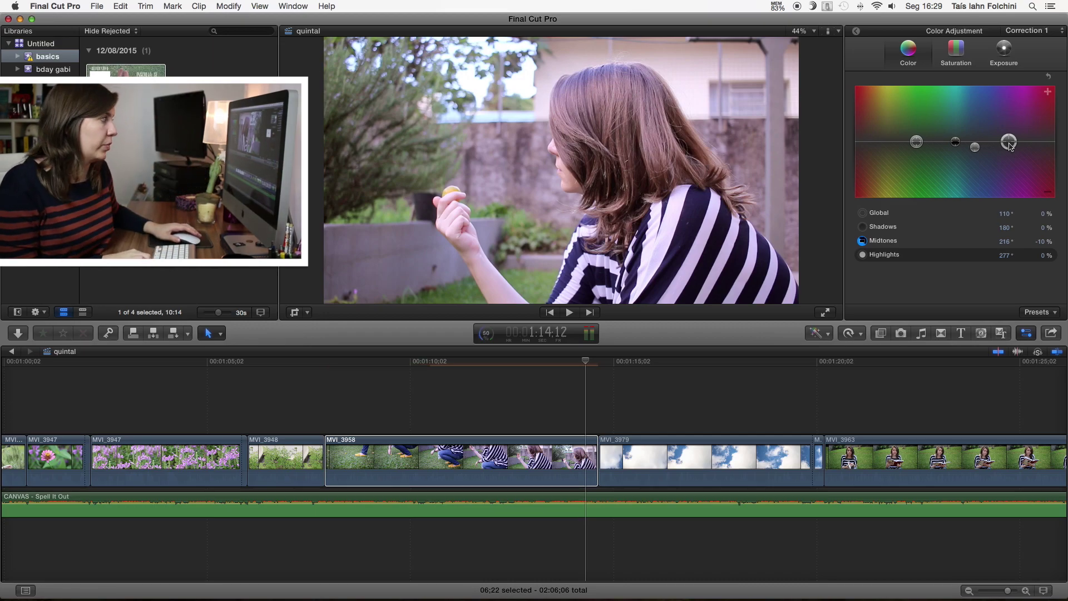
key(super+z)
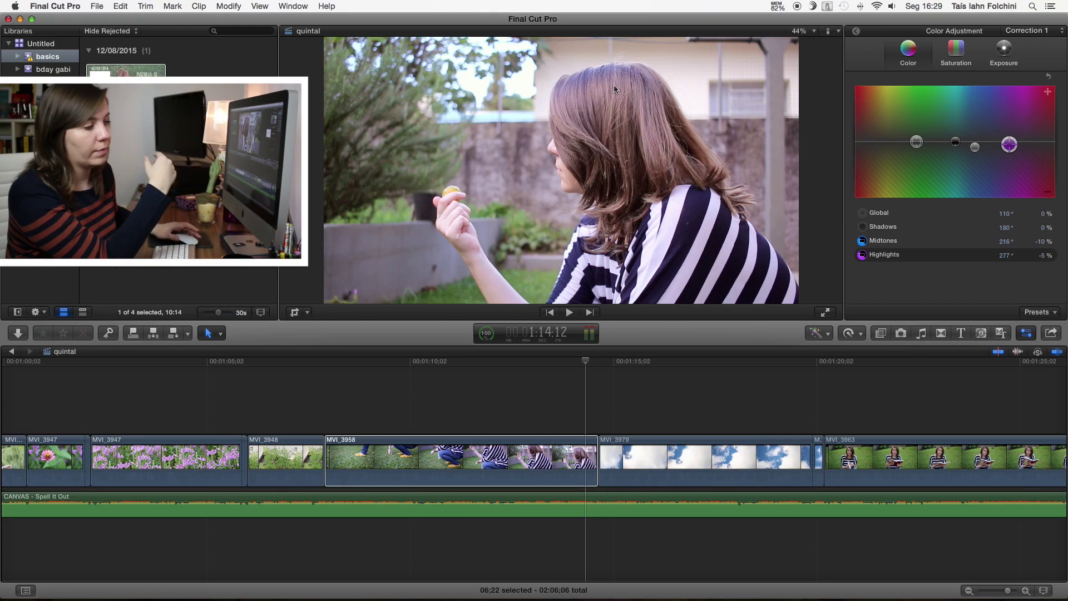
key(space)
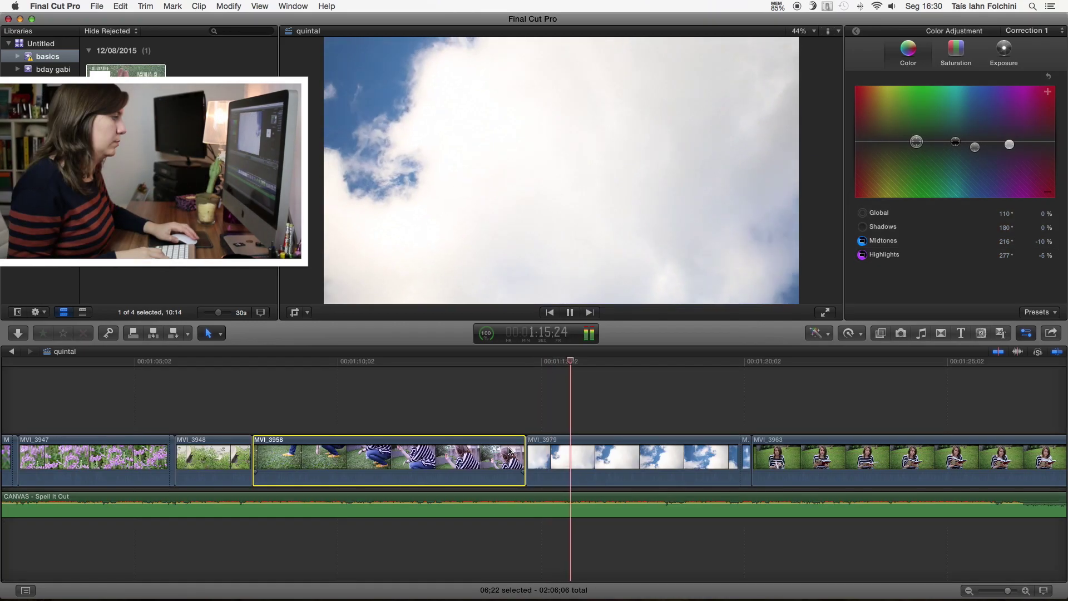
Adjust MVI_3963's exposure, raising midtones to 3%, and play on through the next clips
click(554, 453)
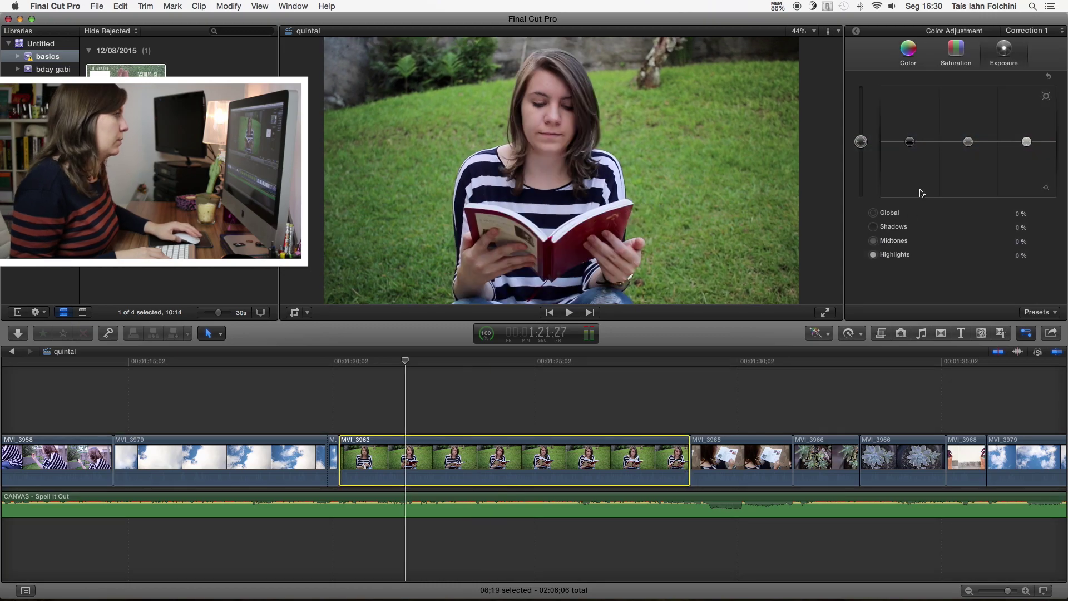
key(space)
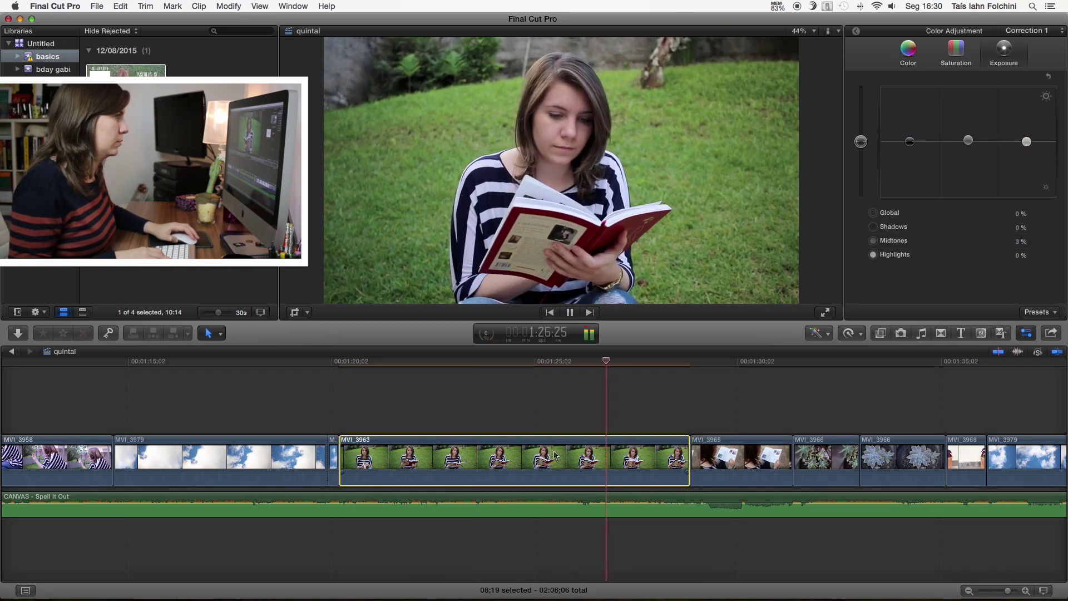
scroll(556, 423, right, 3)
click(661, 401)
drag(1026, 142, 1028, 145)
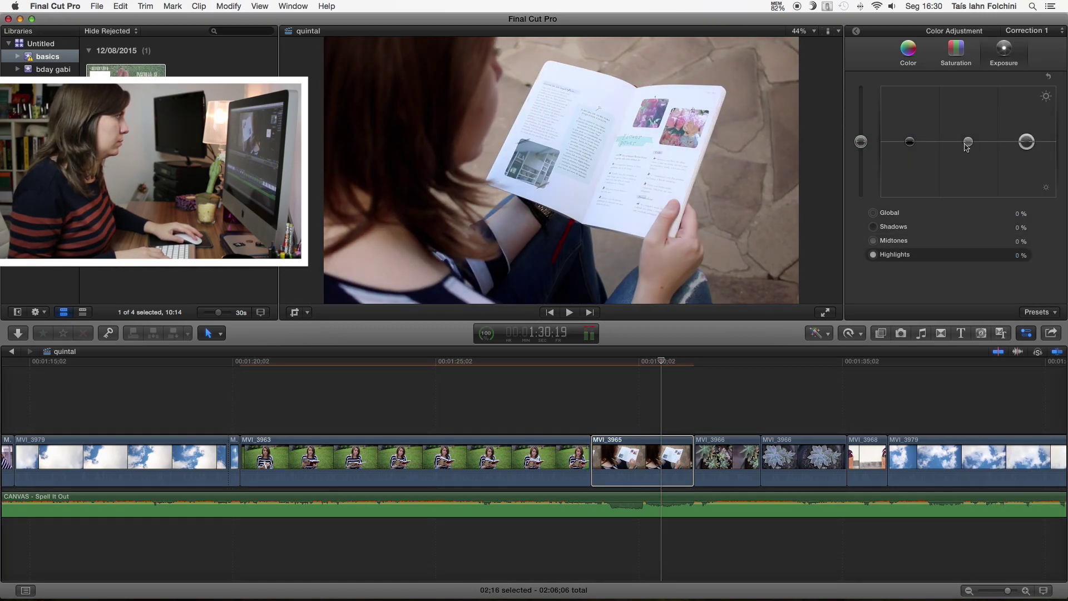
key(space)
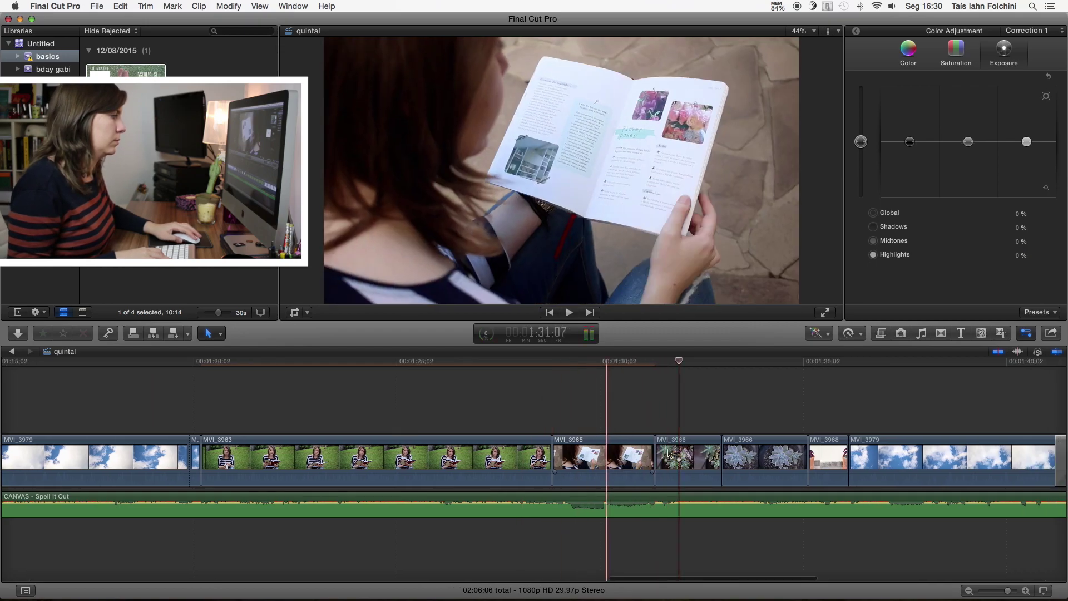
Lower the first MVI_3966 clip's shadows to -2%, then bring up the succulent close-up's saturation controls
click(669, 454)
drag(909, 142, 909, 143)
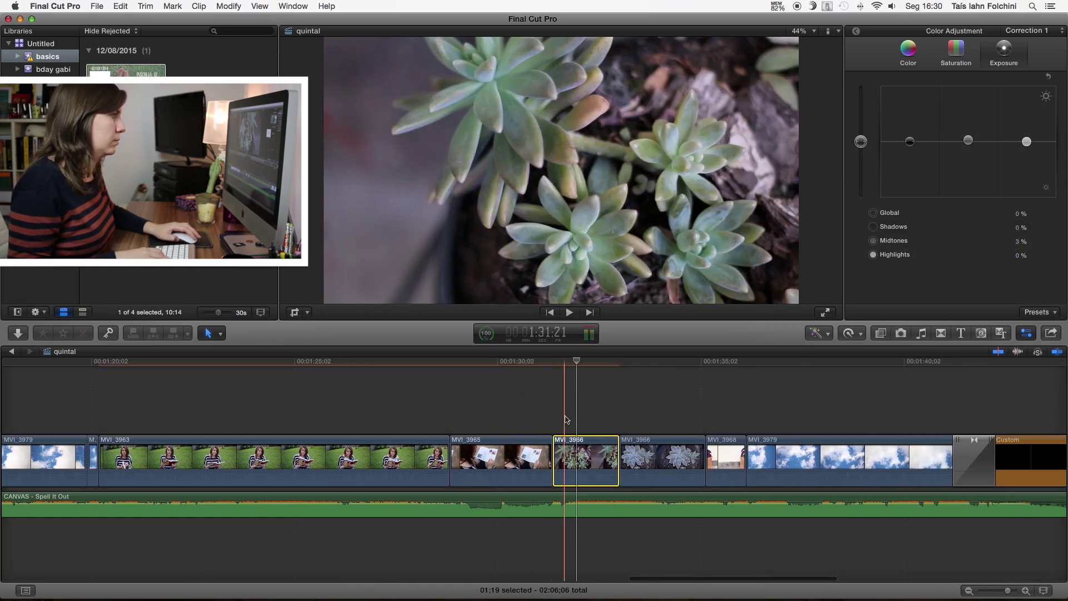
click(967, 143)
click(967, 65)
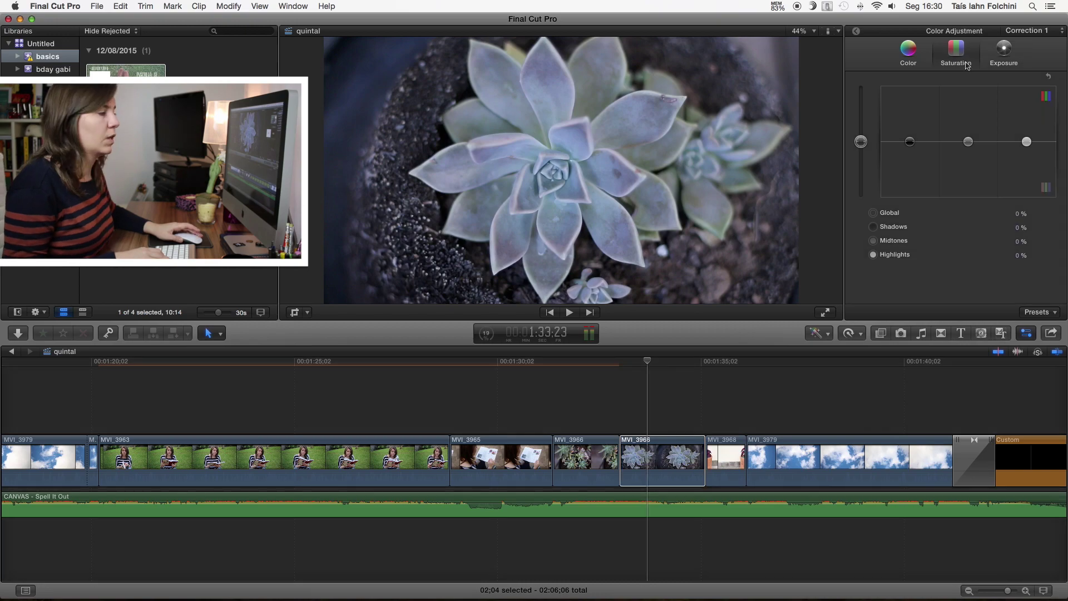
Tint the succulent clip's midtones to 215° -8% and highlights to 252° -9%, and darken its shadows
key(ctrl+super+c)
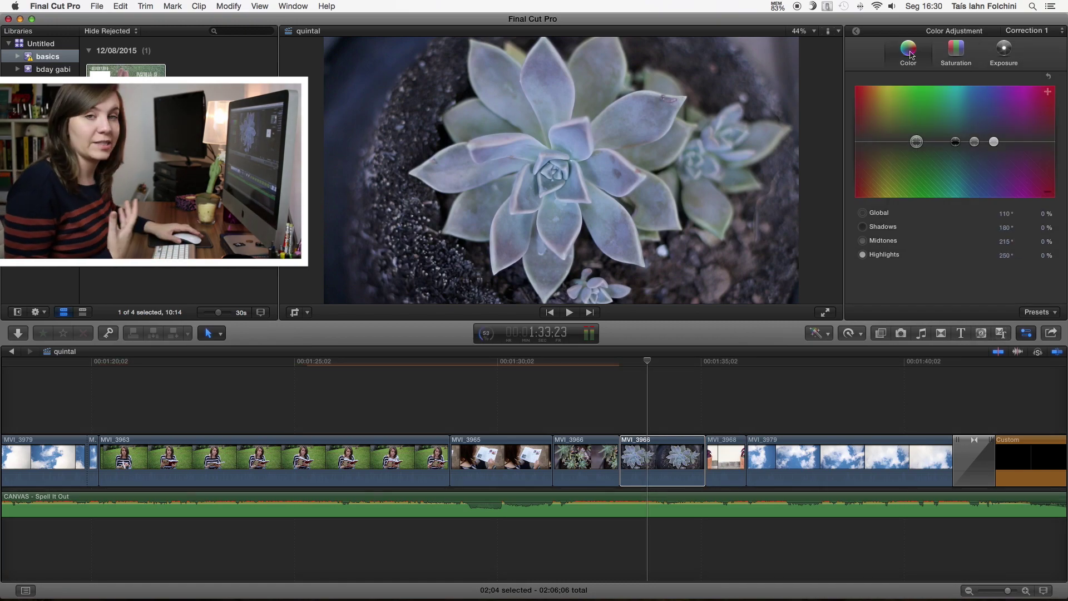
click(974, 143)
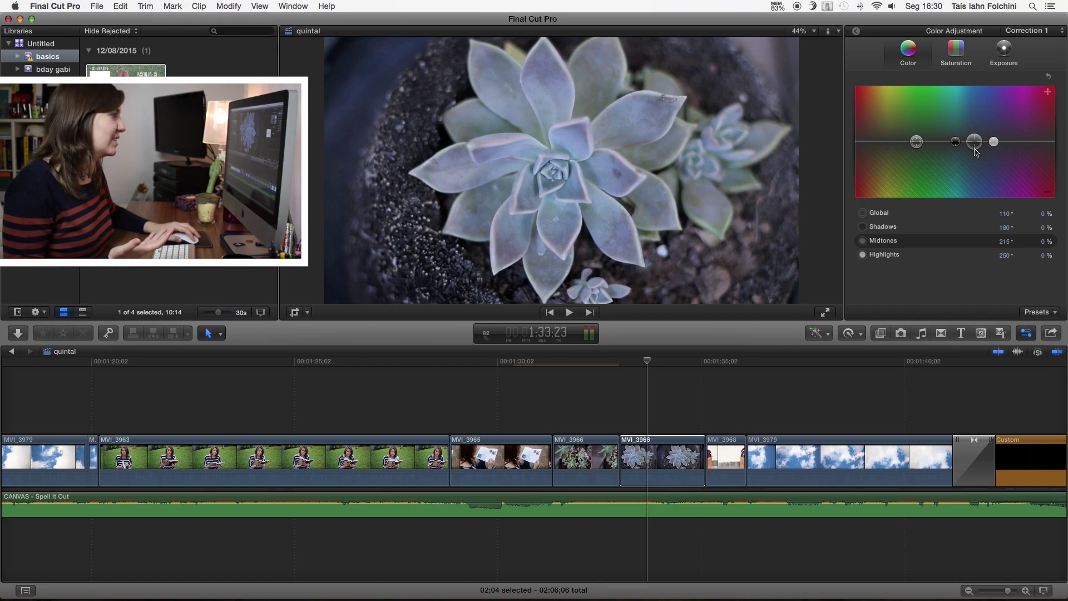
drag(974, 149, 998, 152)
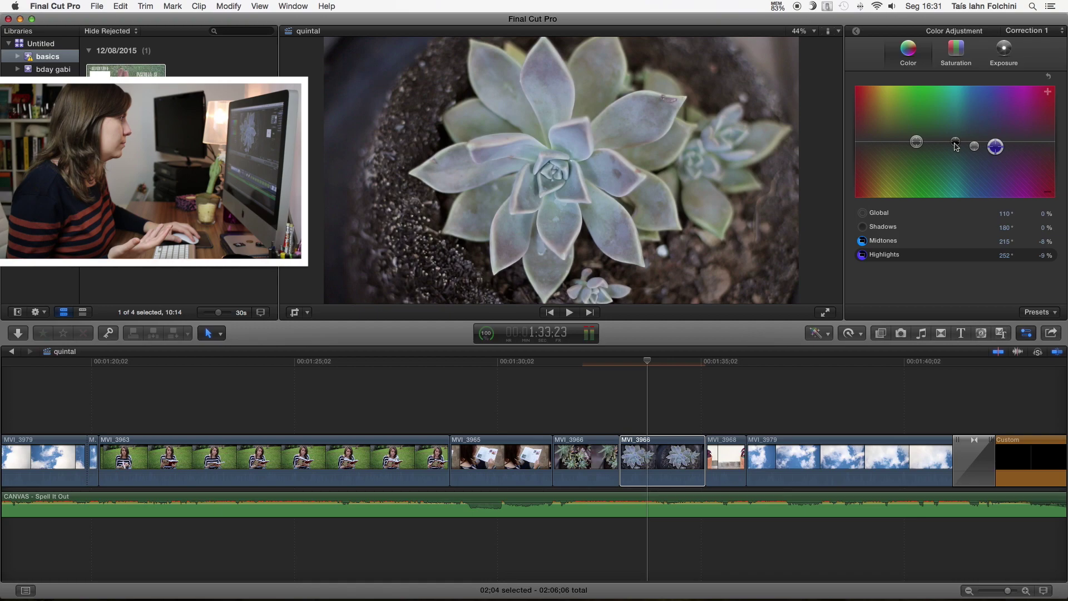
click(1009, 53)
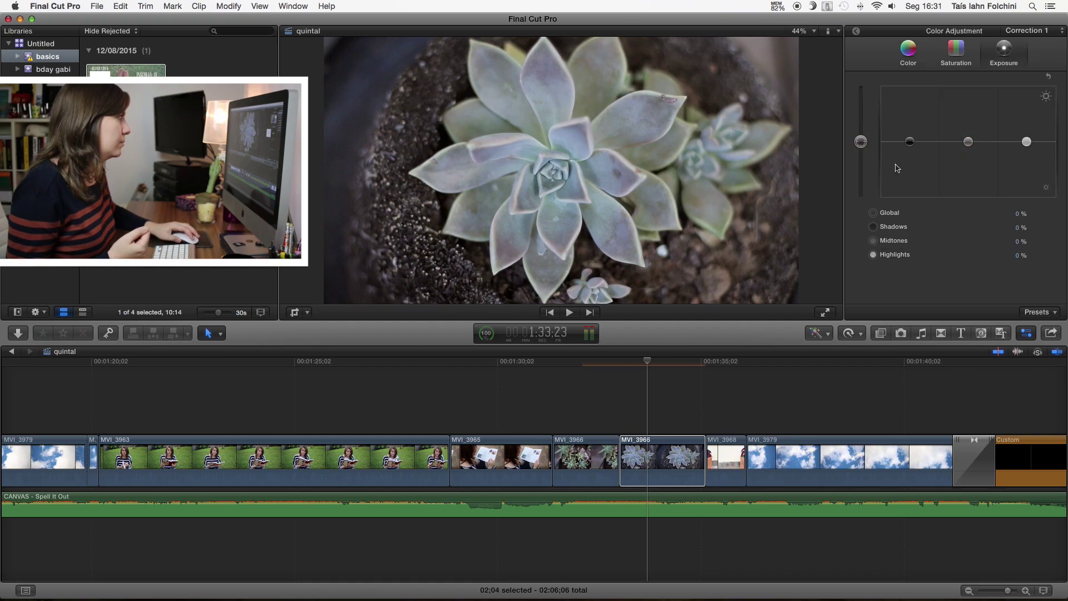
drag(909, 141, 910, 149)
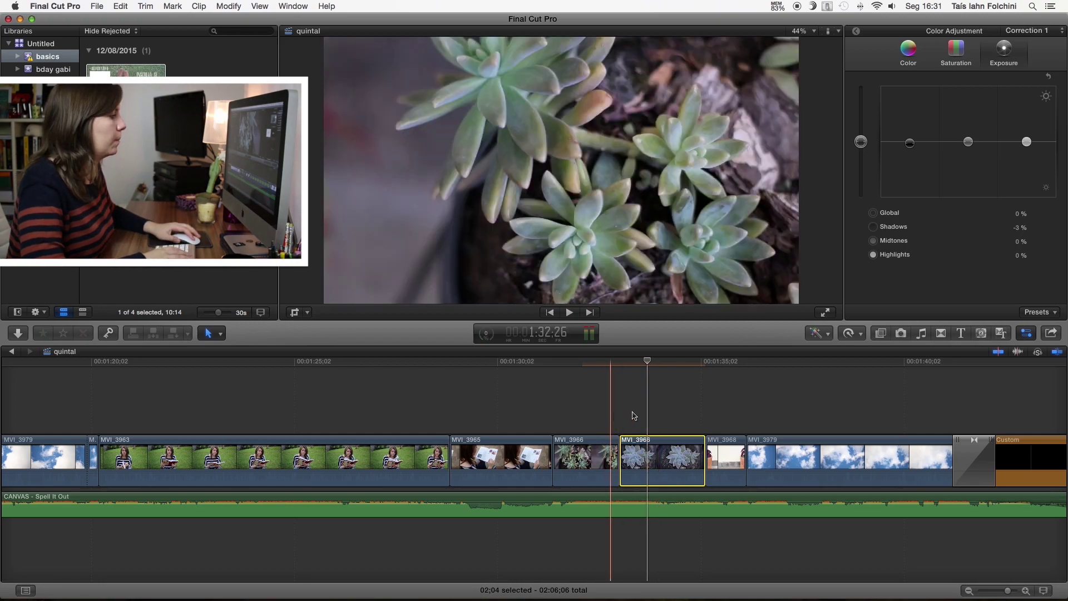
click(903, 54)
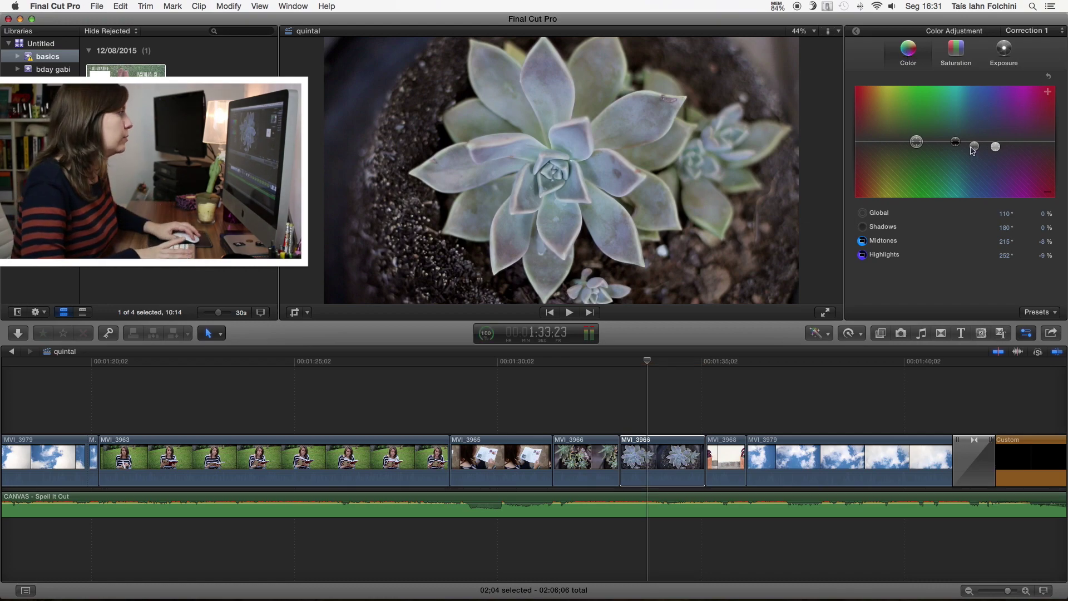
Lower MVI_3968's exposure to Midtones -3% and Highlights -1%, then zoom the timeline out
key(Down)
drag(969, 147, 1026, 143)
key(super+minus)
key(super+minus)
key(super+minus)
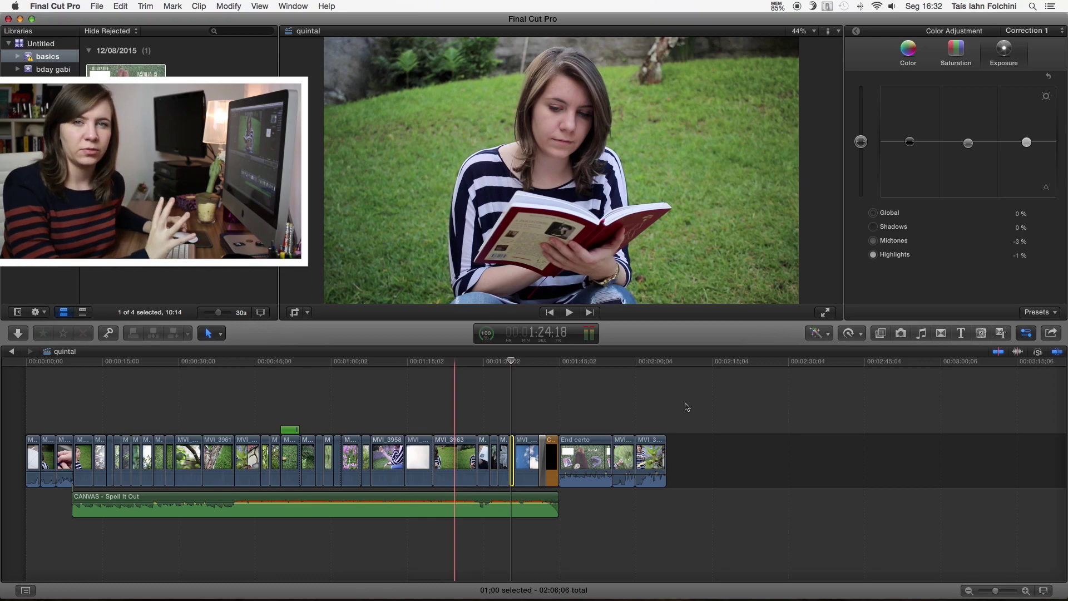
Select most storyline clips and combine them into a compound clip named 'edit'
click(508, 396)
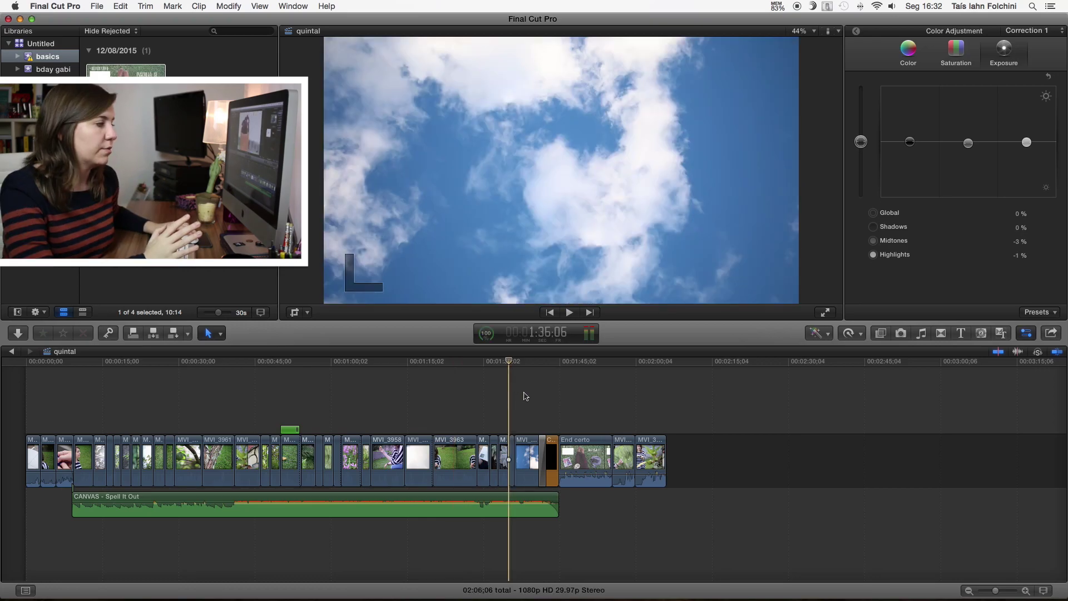
drag(527, 416, 3, 443)
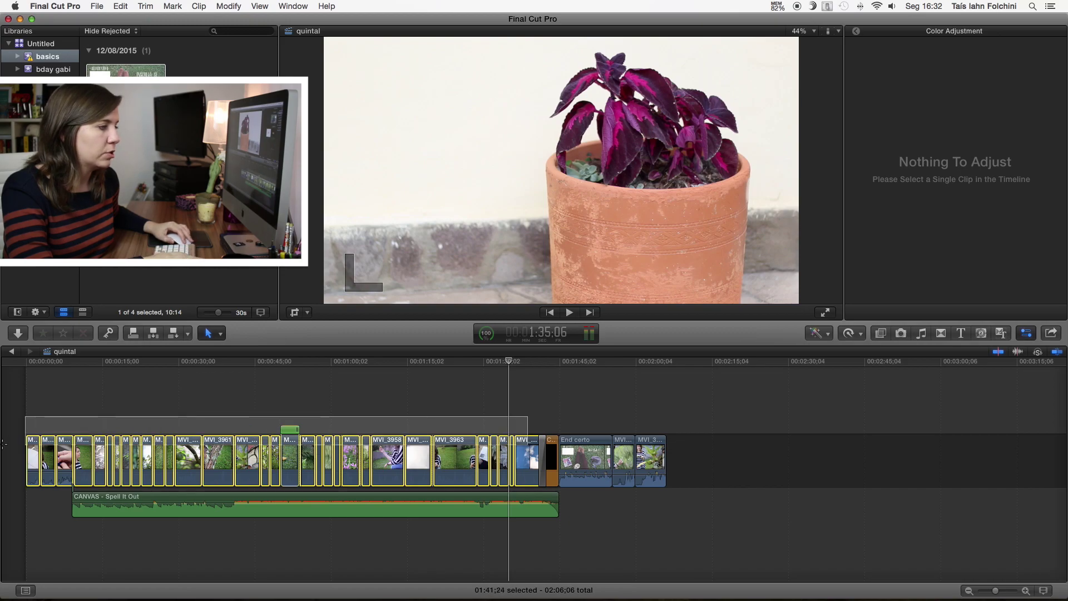
right_click(253, 458)
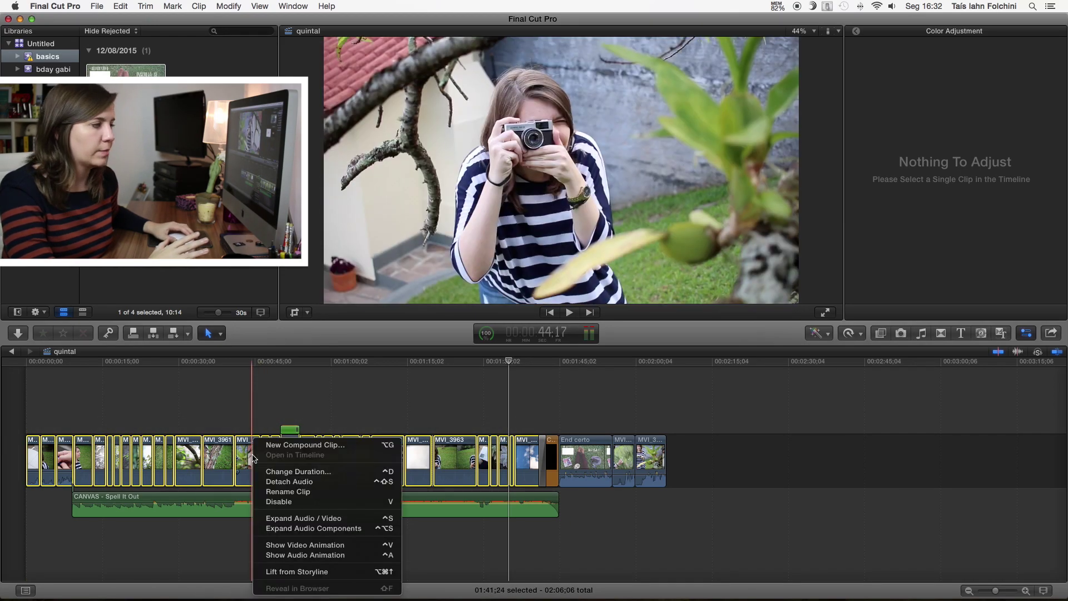
click(280, 445)
text(edit)
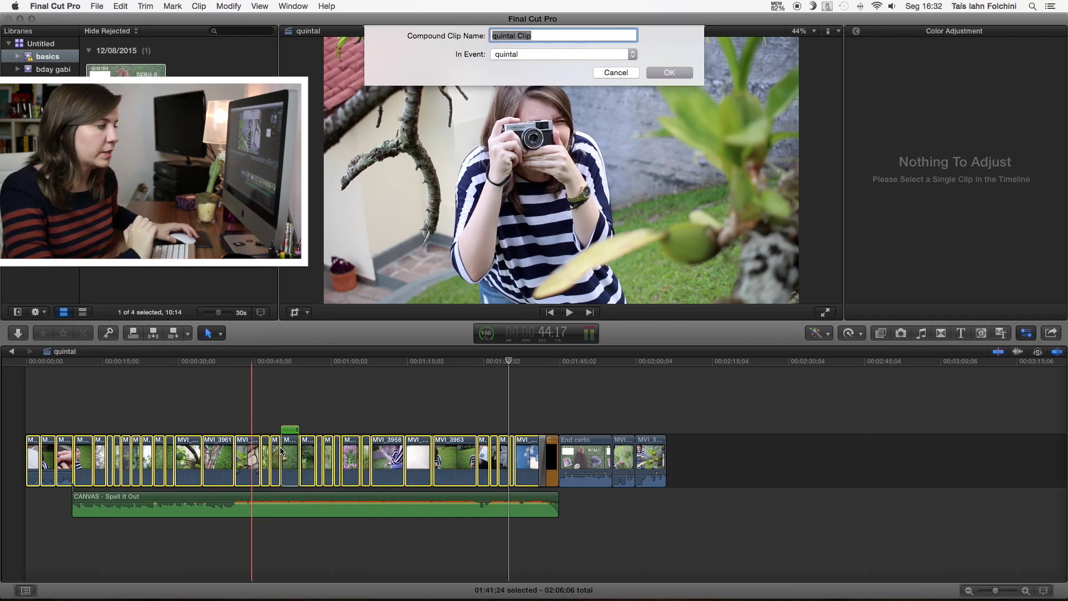
key(Return)
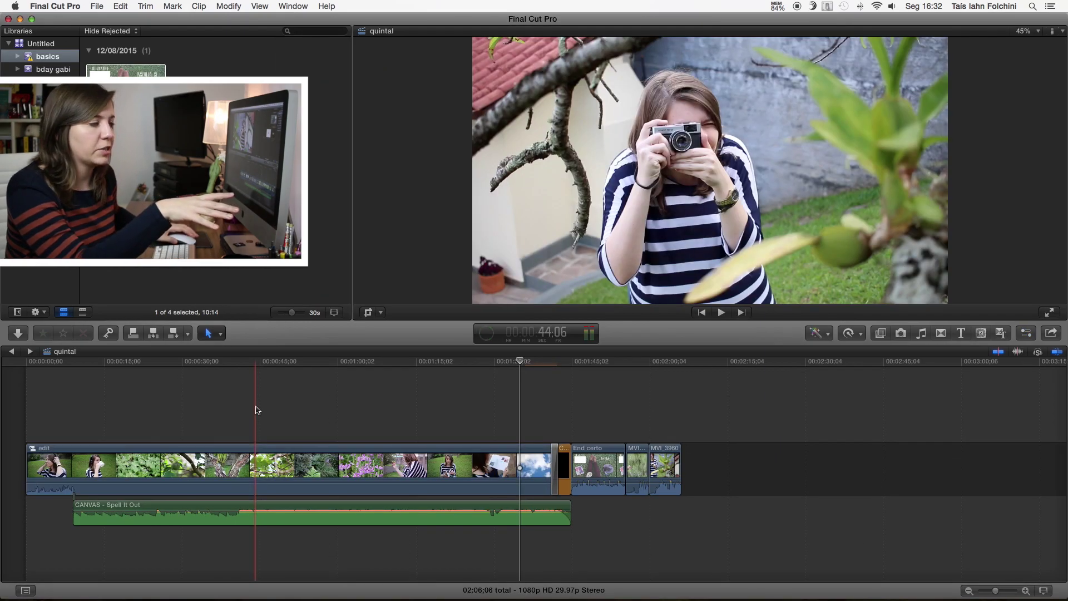
Open the 'edit' compound clip to inspect its contents, then return to the quintal project
click(234, 461)
double_click(234, 460)
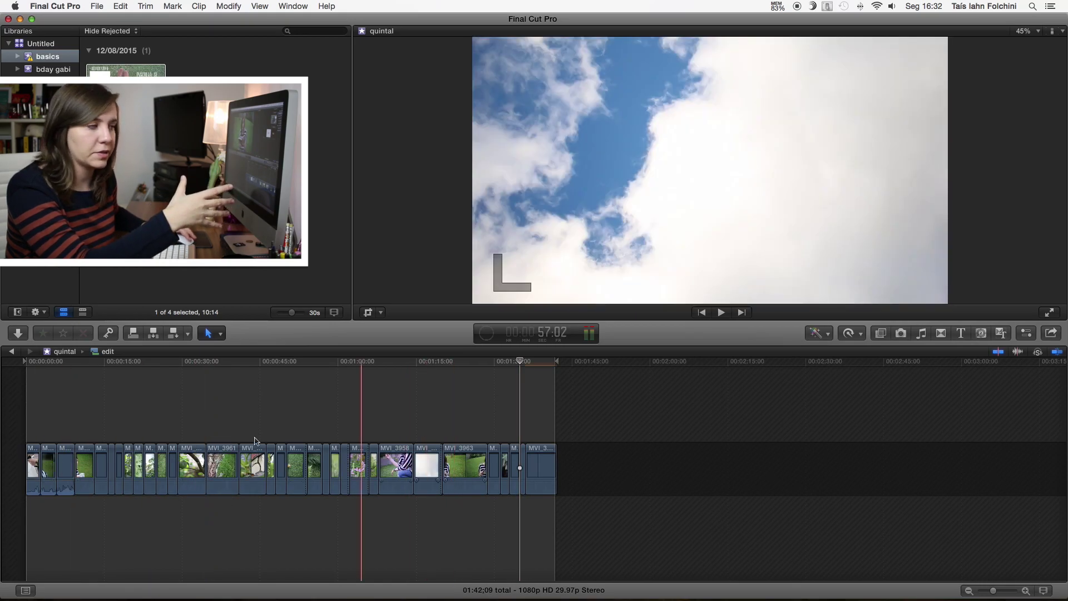
click(13, 351)
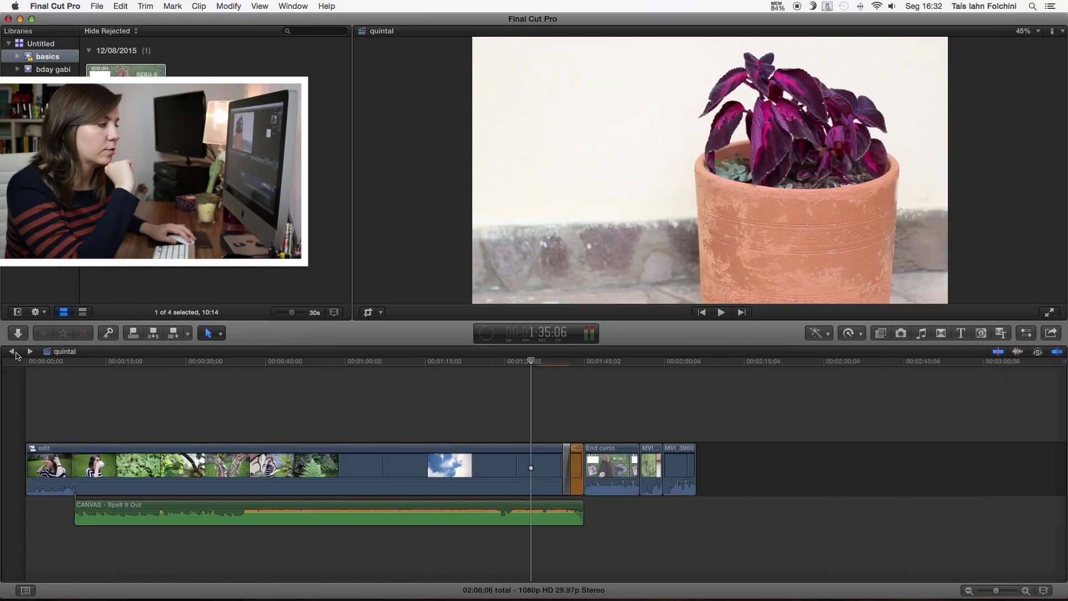
Move to the tree-trunk shot and show the 'edit' clip's Color, Transform and Crop properties
click(225, 431)
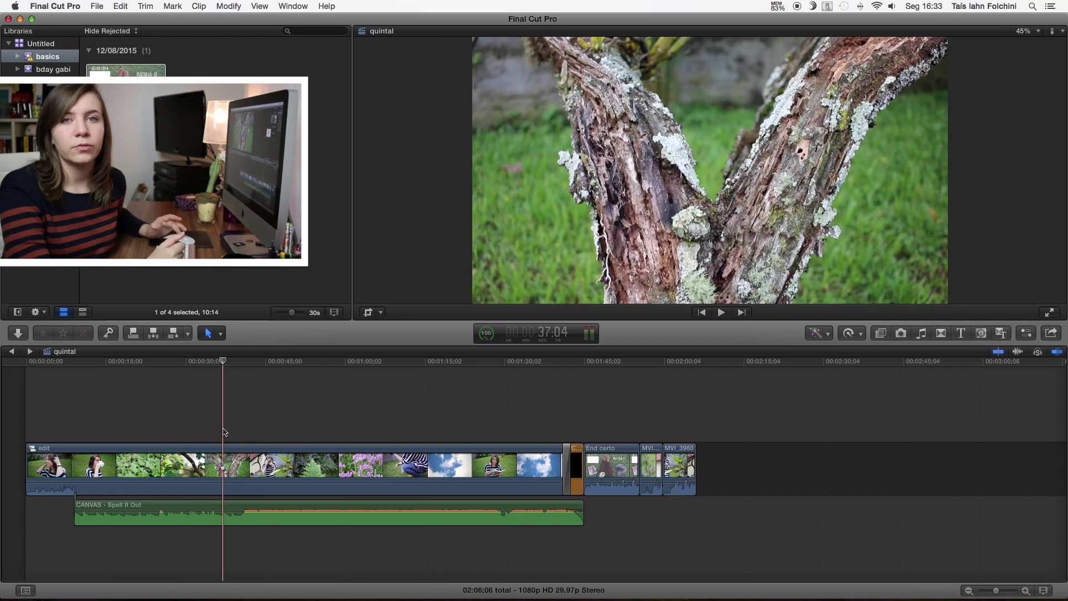
key(c)
click(1030, 336)
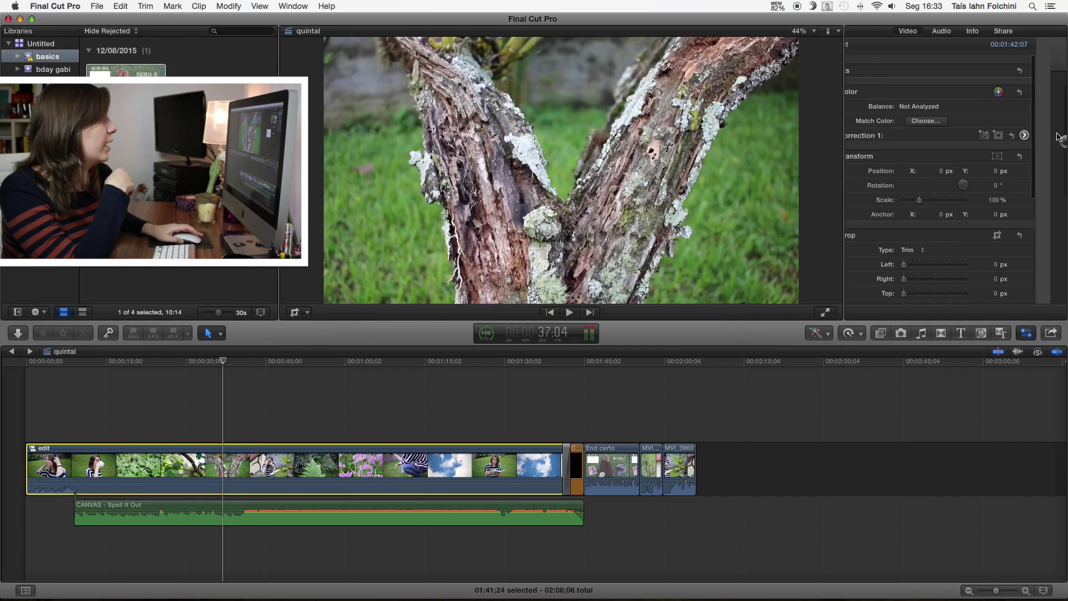
Open Correction 1's Color Board Color tab, try a bluish shadow tint, then revert it to 0%
click(979, 122)
click(908, 50)
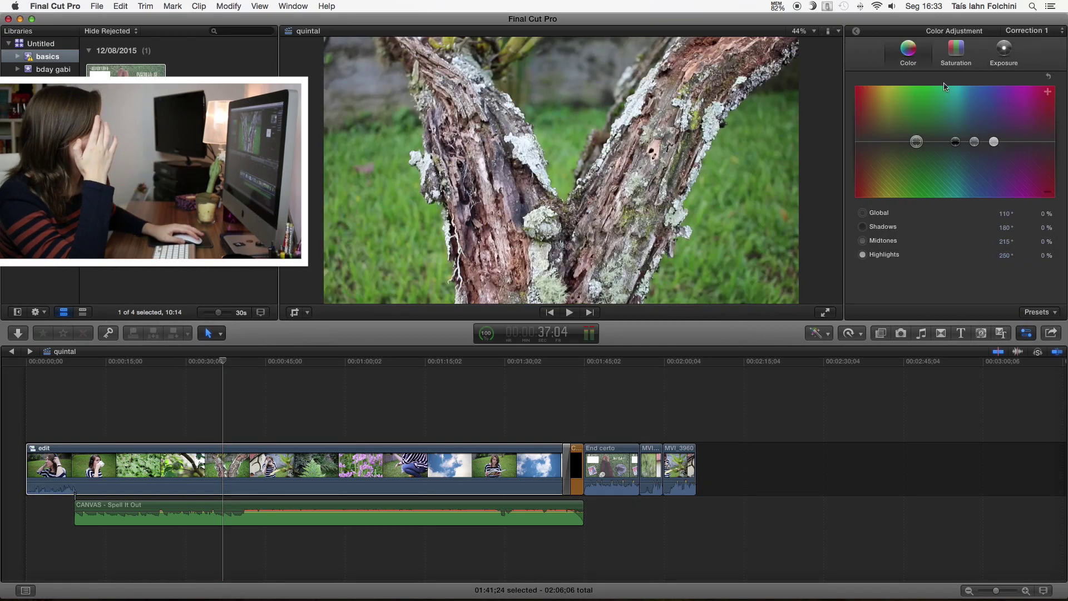
mouse_move(952, 142)
mouse_down()
mouse_move(968, 135)
mouse_move(970, 154)
mouse_up()
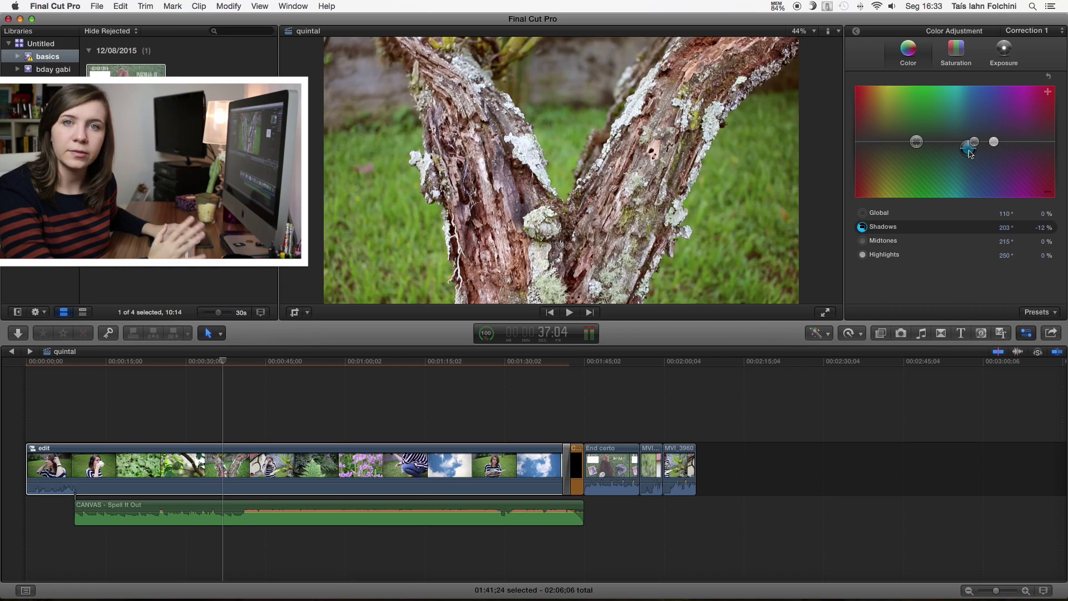
key(Delete)
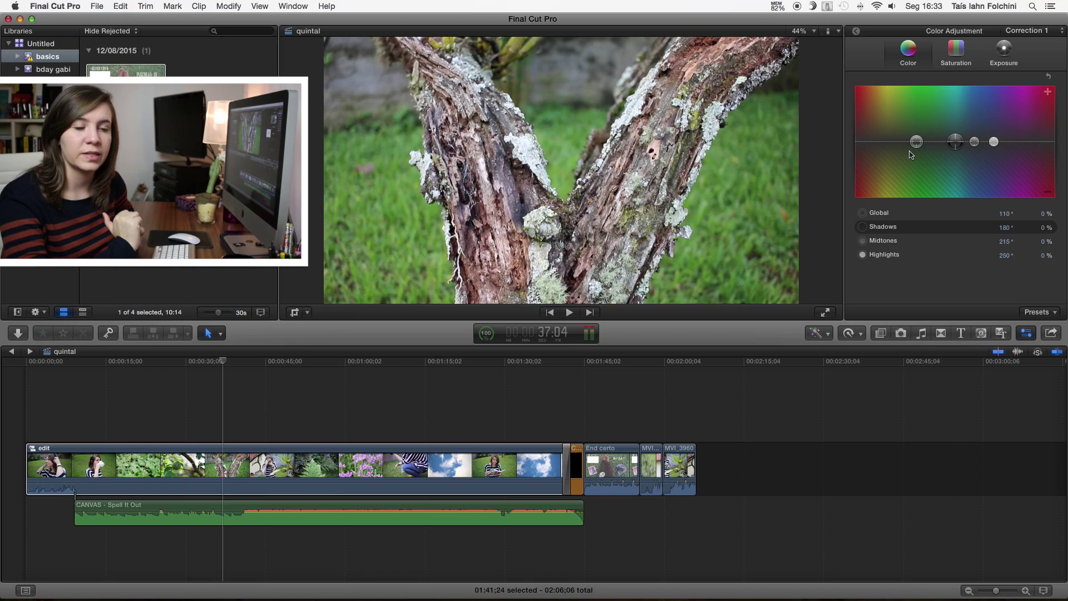
Apply the Teal & Orange effect from the Effects Browser to the 'edit' compound clip
click(883, 336)
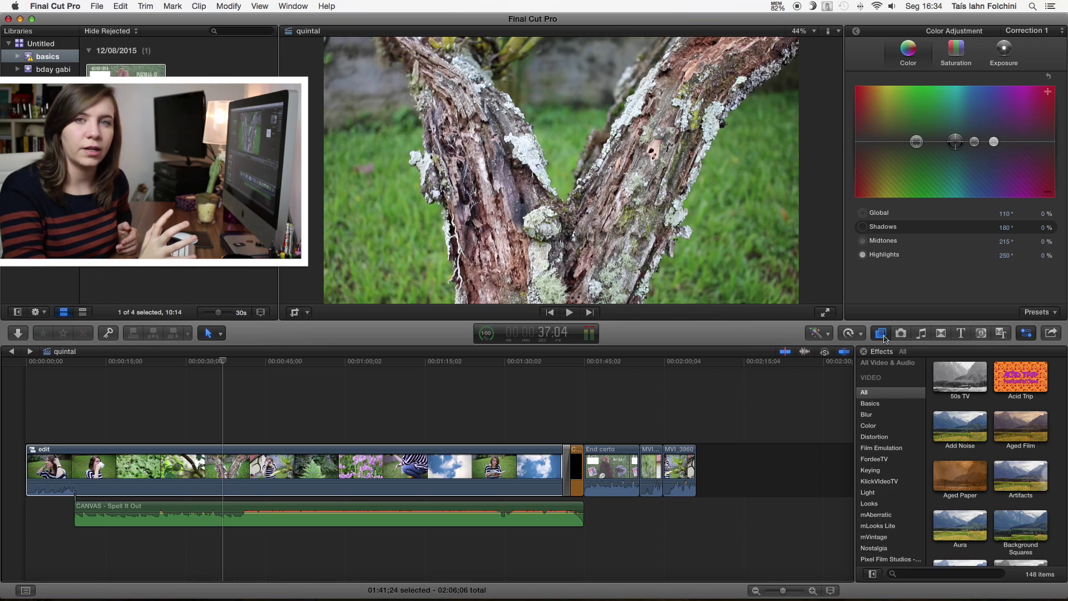
scroll(965, 482, down, 3)
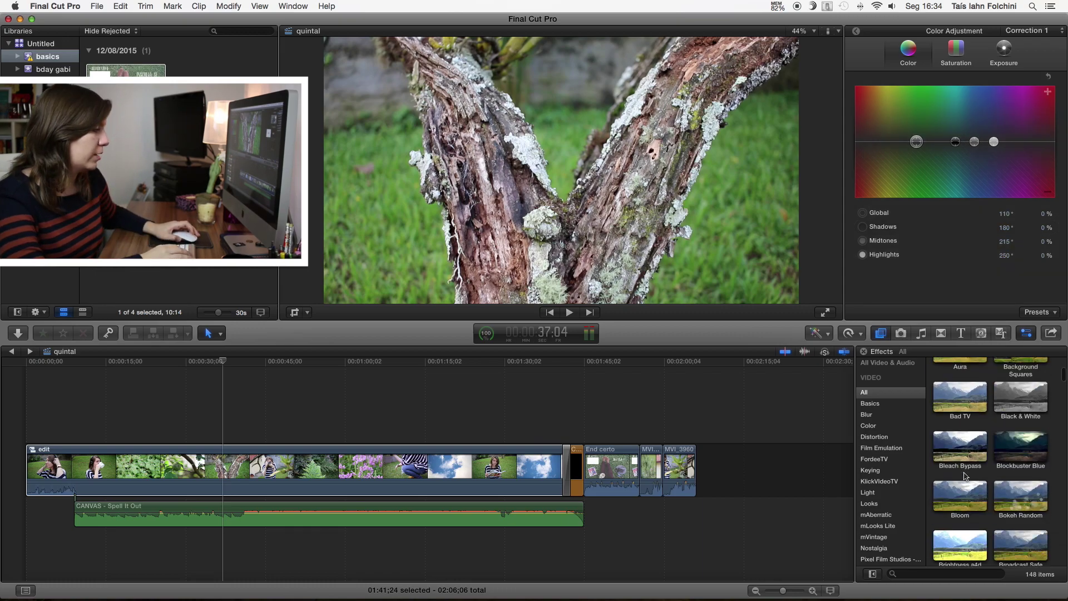
scroll(965, 482, down, 3)
scroll(965, 481, down, 3)
scroll(964, 482, down, 3)
scroll(965, 482, down, 3)
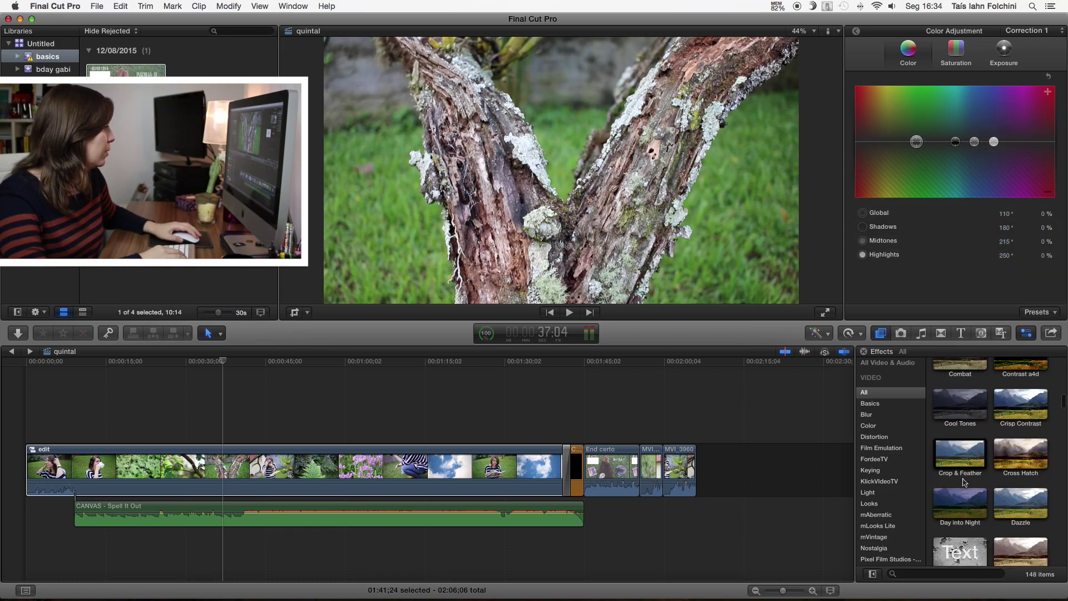
scroll(964, 482, down, 2)
scroll(965, 482, down, 3)
scroll(963, 483, down, 10)
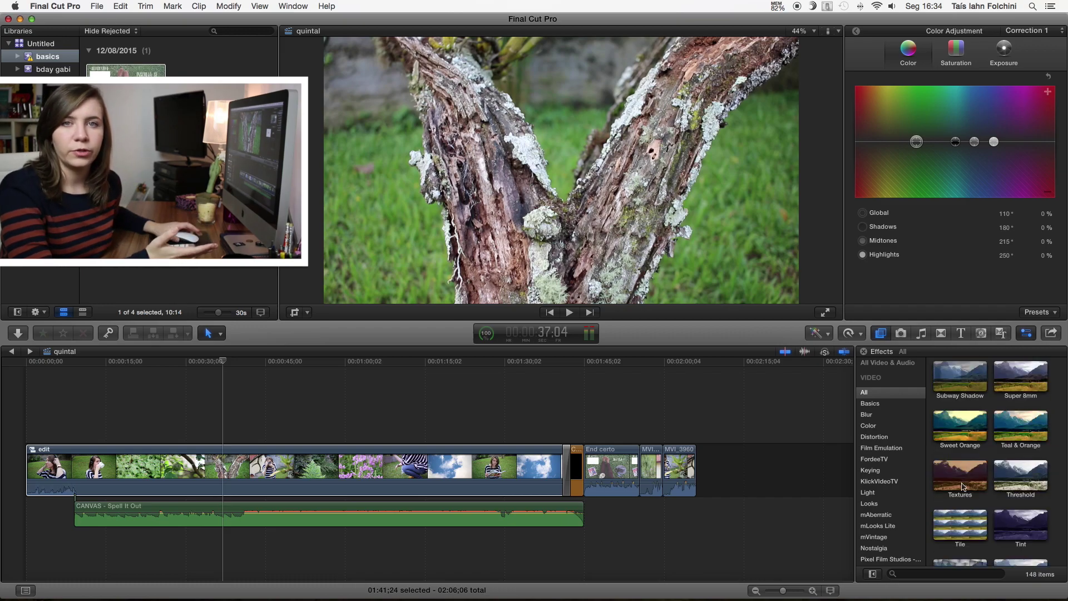
drag(1033, 432, 436, 474)
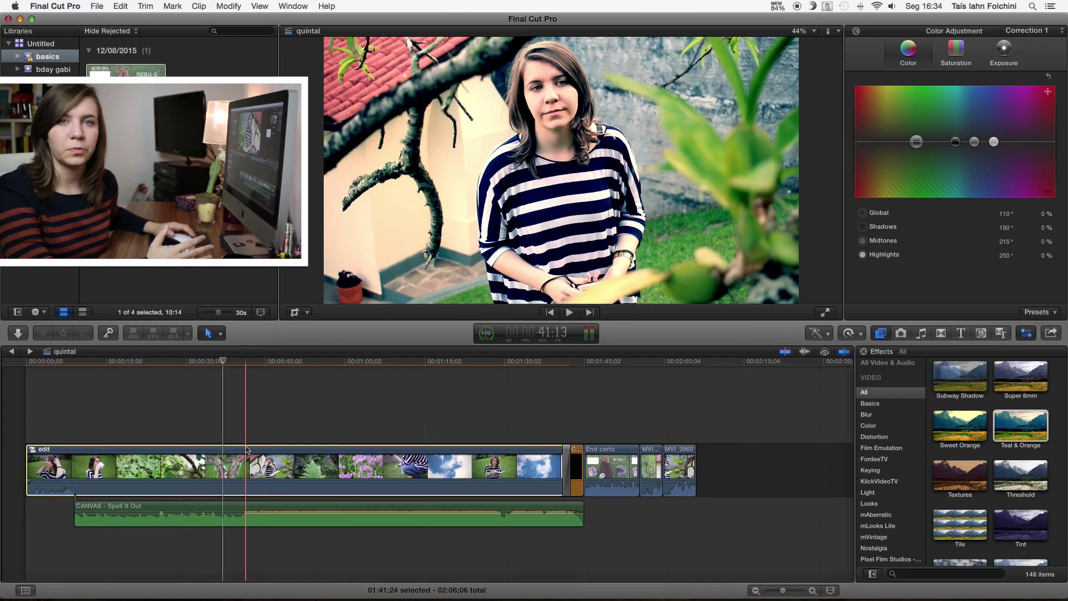
Set Teal & Orange Amount to about 16.94 and Protect Skin to 100
click(857, 32)
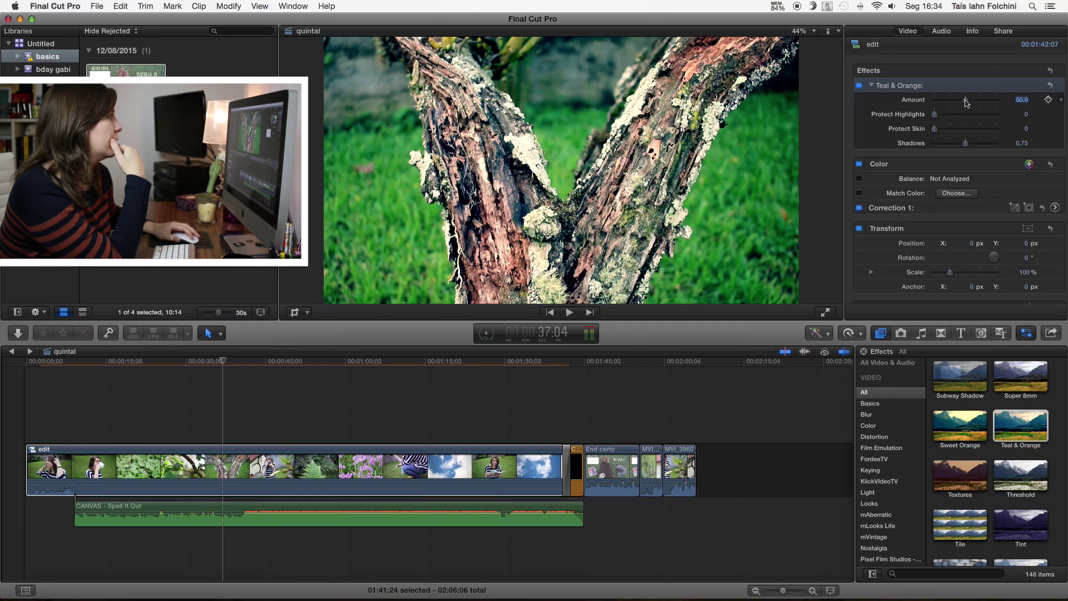
mouse_move(966, 102)
mouse_down()
mouse_move(934, 106)
mouse_move(949, 100)
mouse_up()
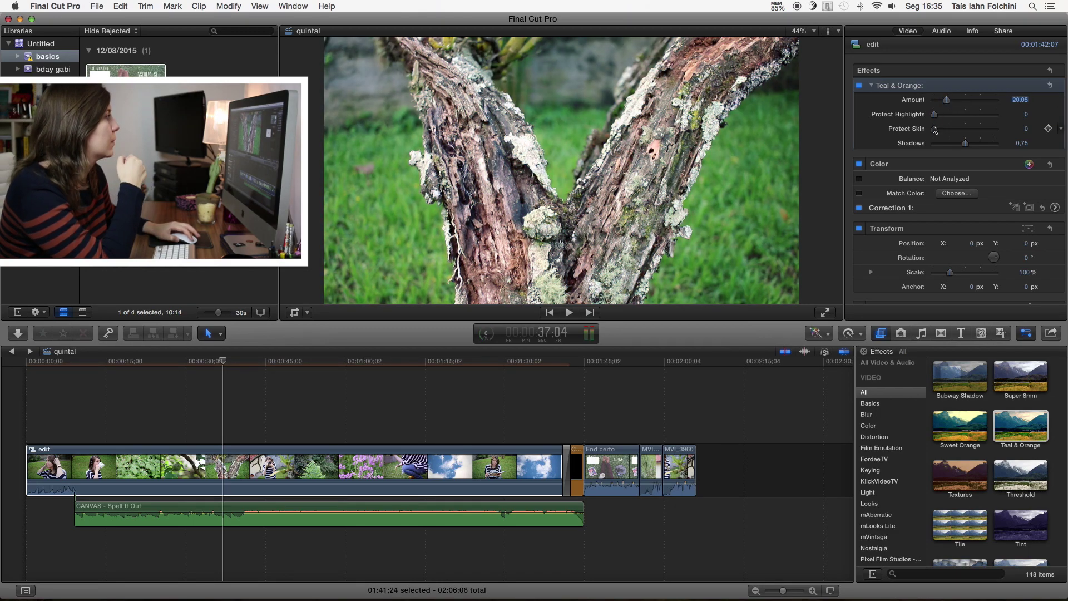
drag(935, 128, 995, 128)
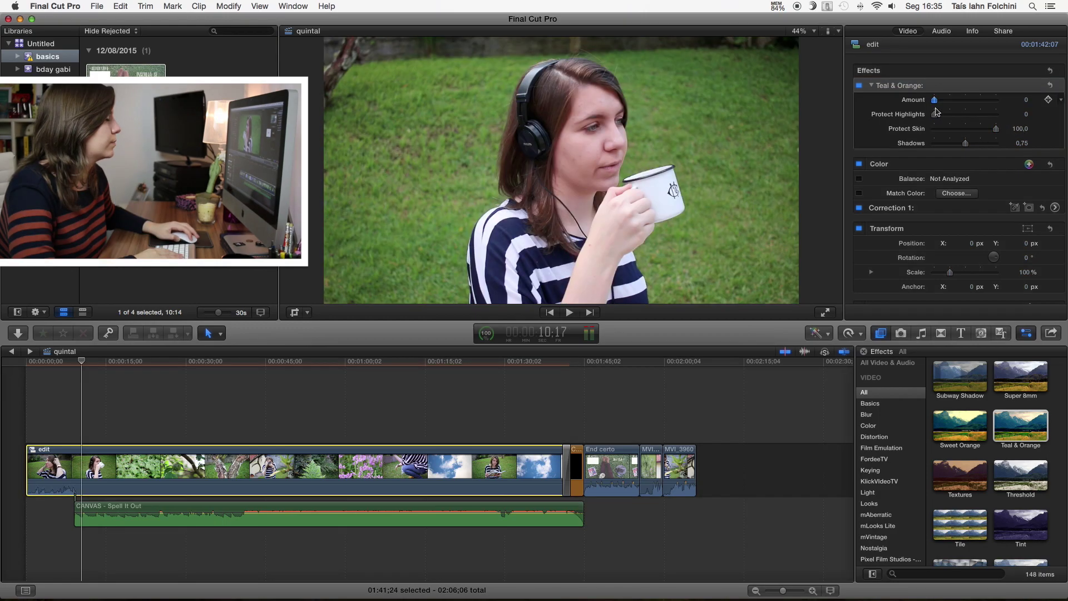
drag(946, 100, 946, 110)
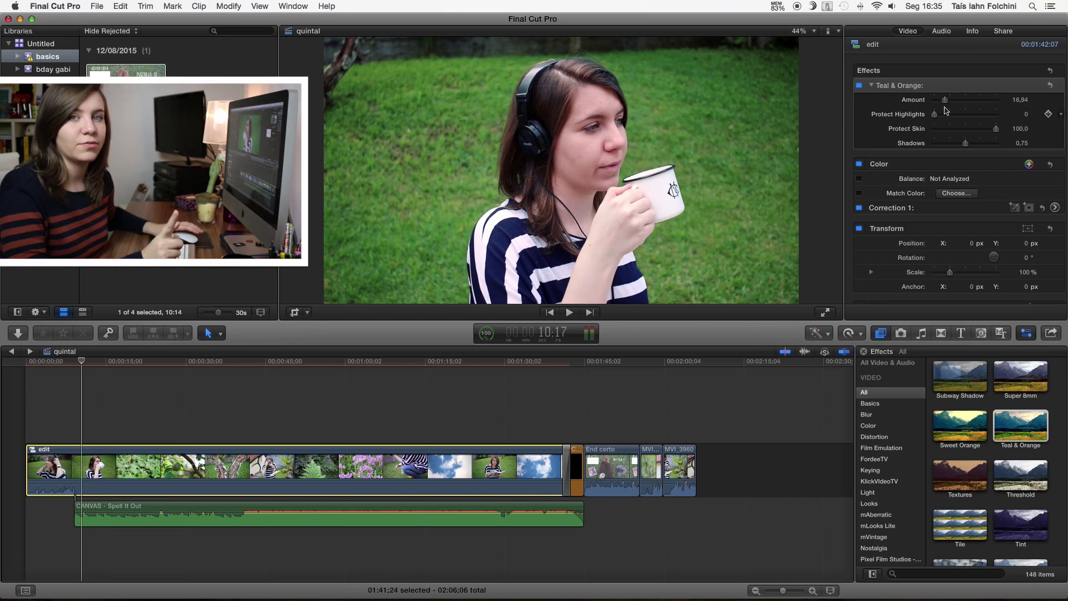
Drop the Paper generator above the storyline start and stretch it to the edit clip's end
click(981, 333)
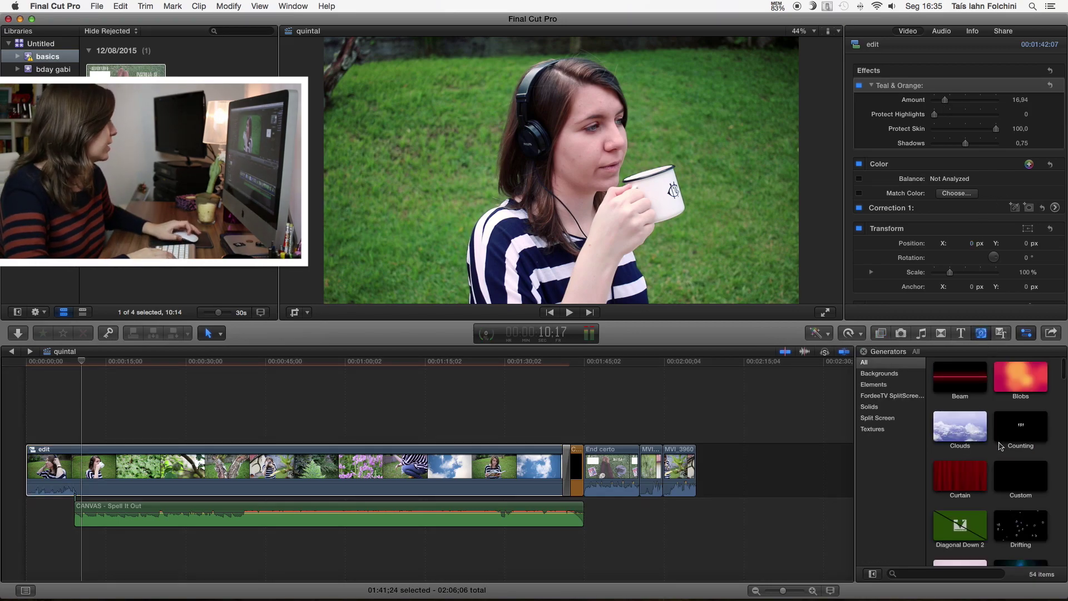
scroll(999, 446, down, 4)
scroll(999, 446, down, 4)
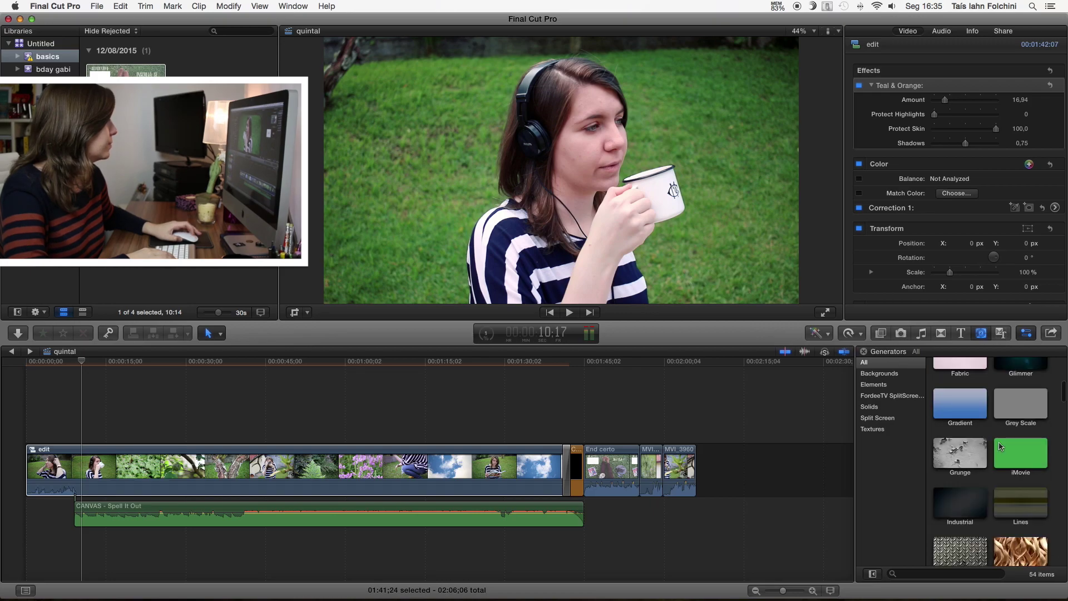
scroll(1000, 446, down, 3)
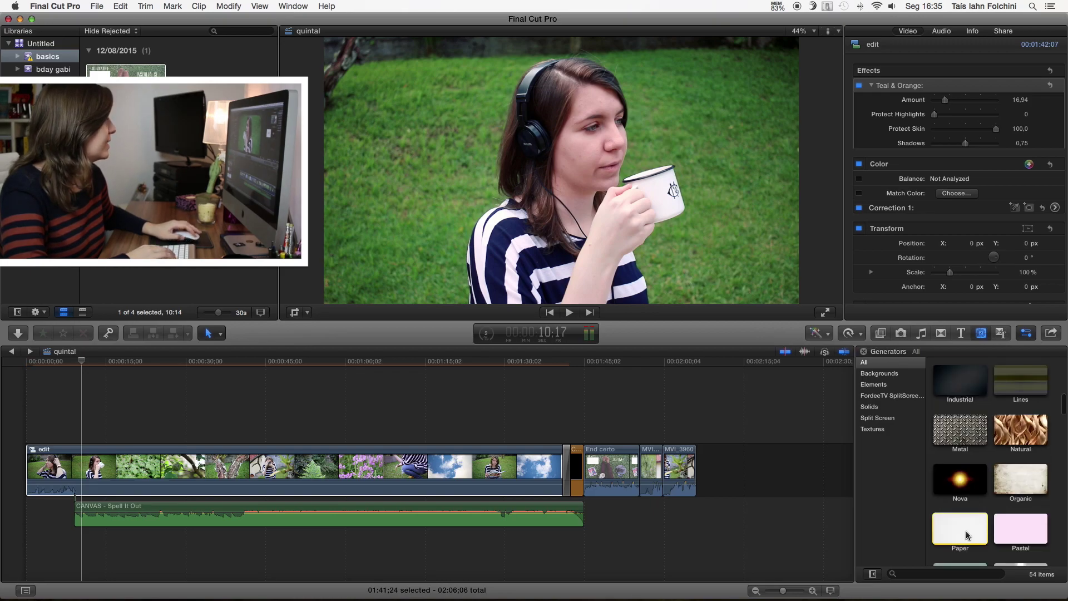
drag(966, 536, 22, 410)
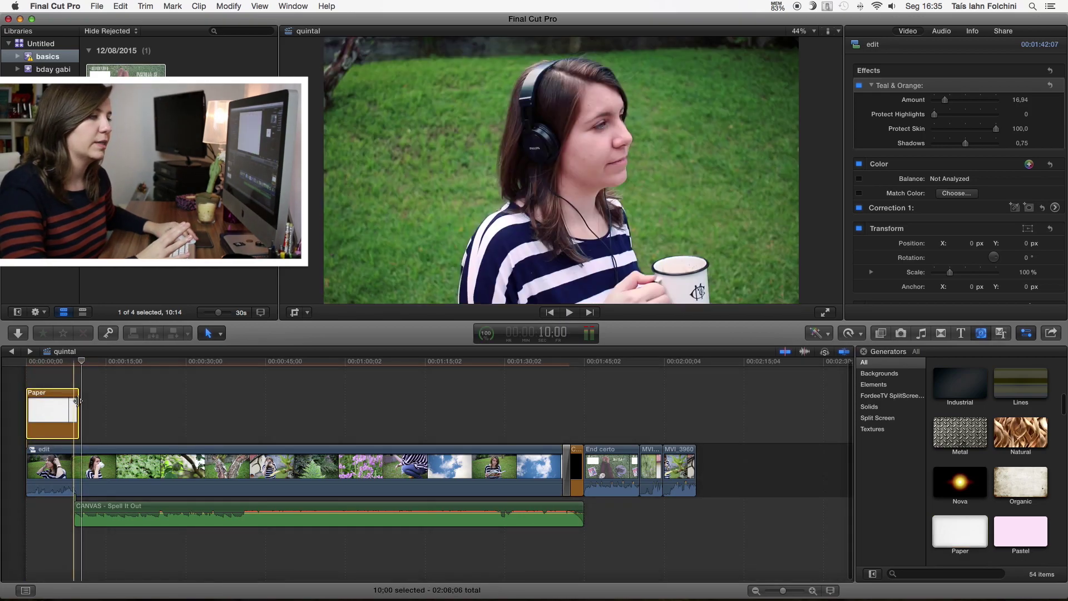
drag(78, 401, 582, 399)
click(527, 409)
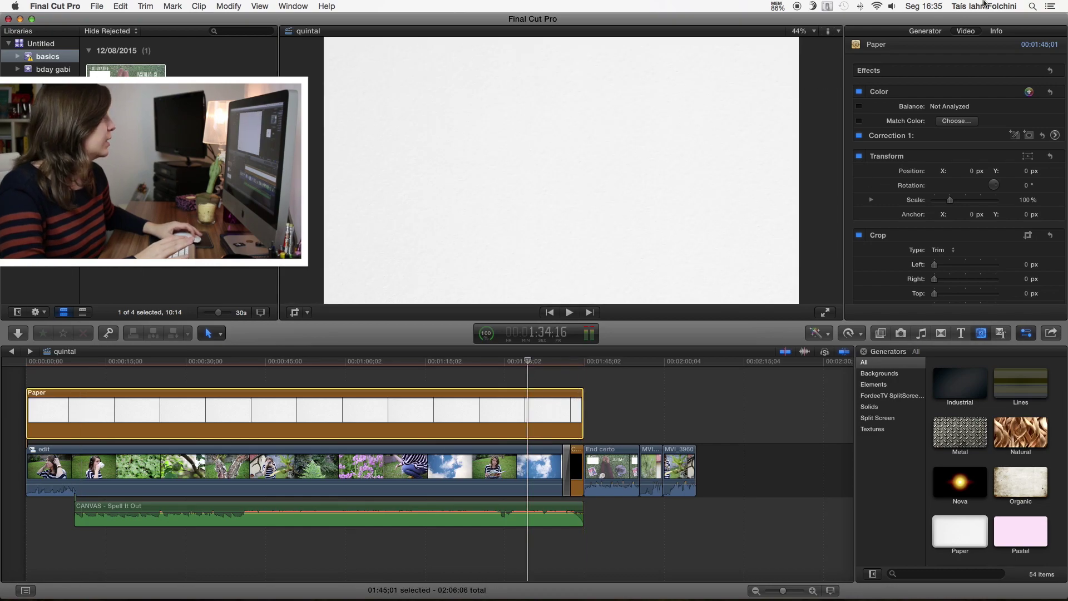
Set the Paper generator's Tint Amount to 1.0, Blend Mode to Lighten and Opacity to about 4%
click(939, 32)
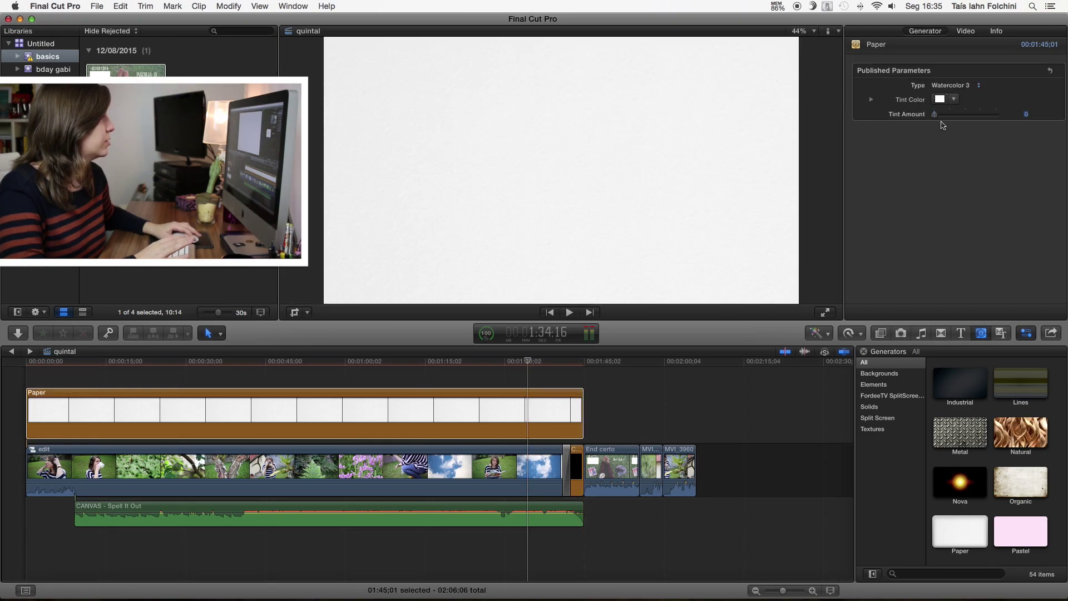
drag(981, 117, 1032, 115)
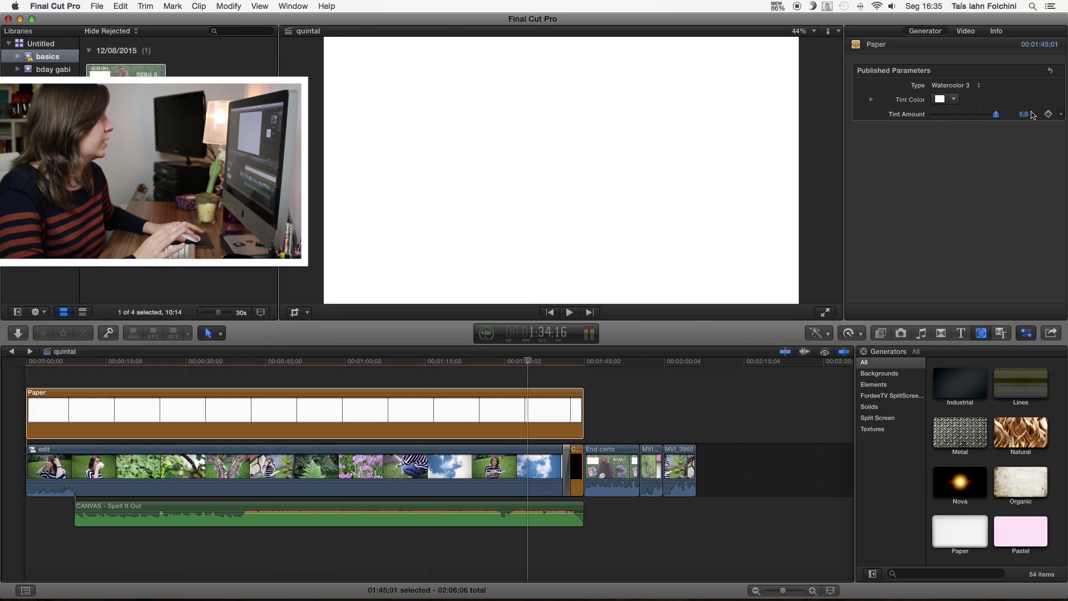
click(966, 32)
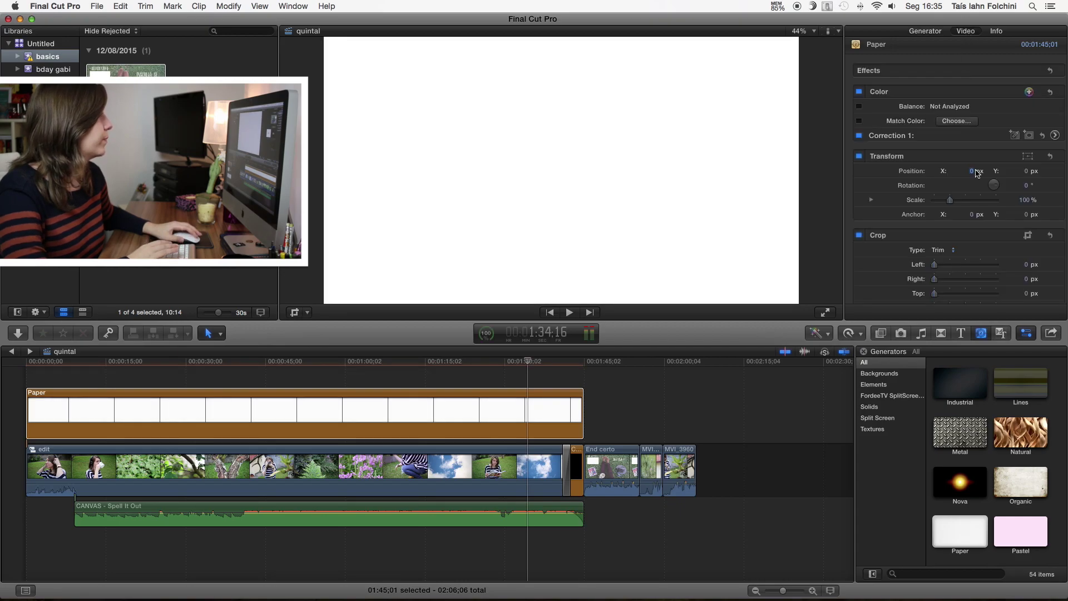
scroll(949, 278, down, 10)
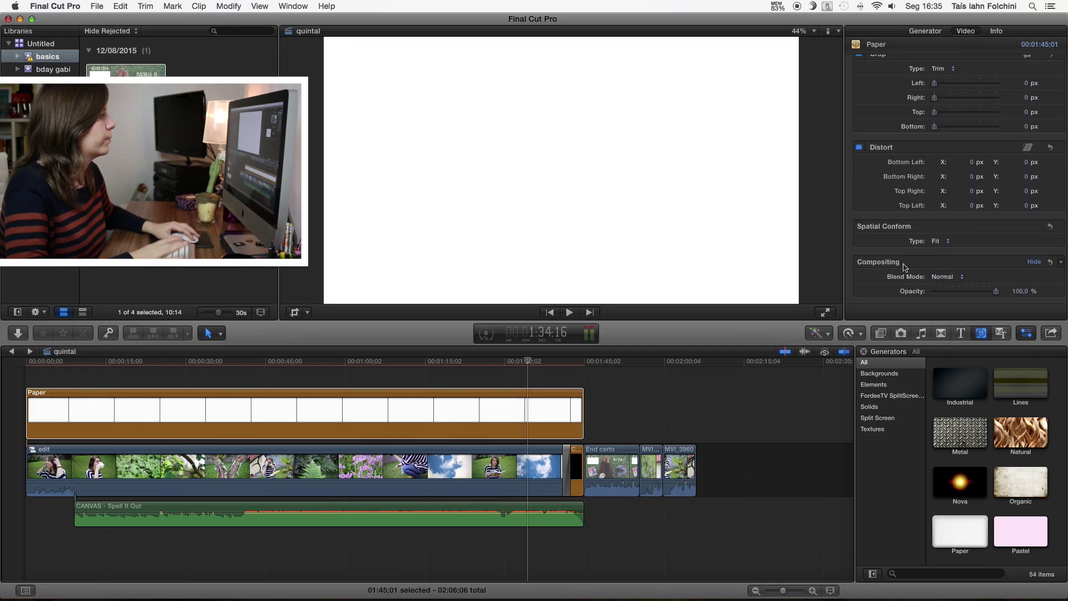
click(949, 280)
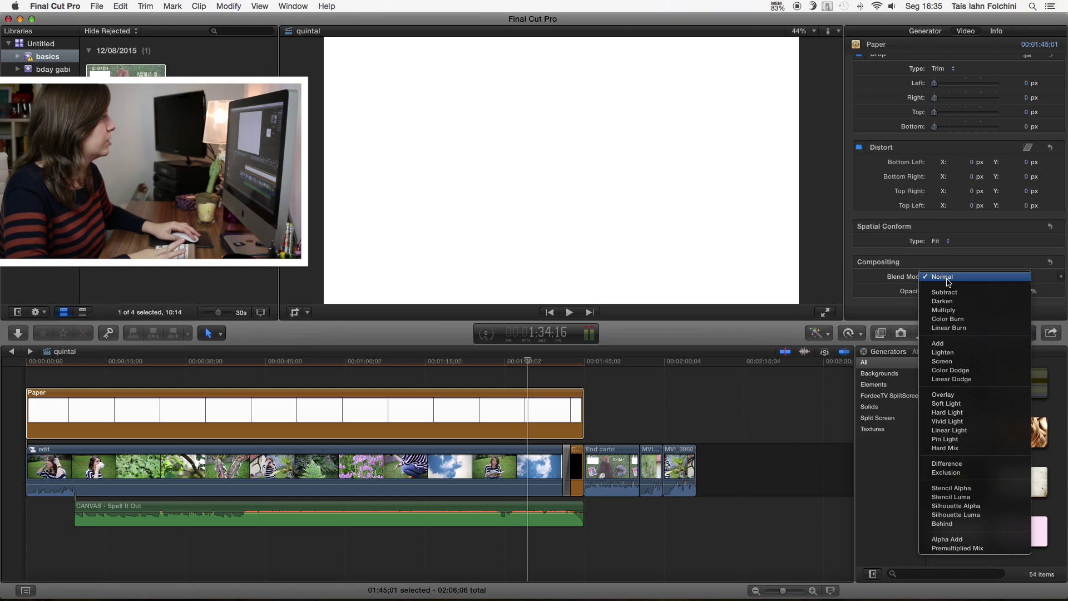
click(949, 353)
drag(950, 292, 938, 291)
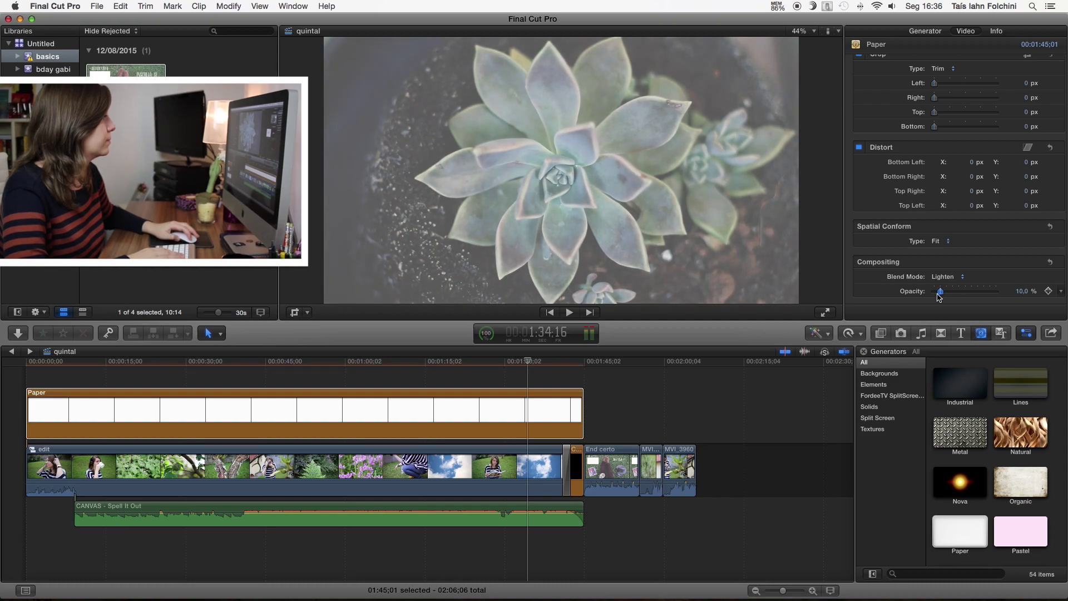
drag(938, 295, 936, 295)
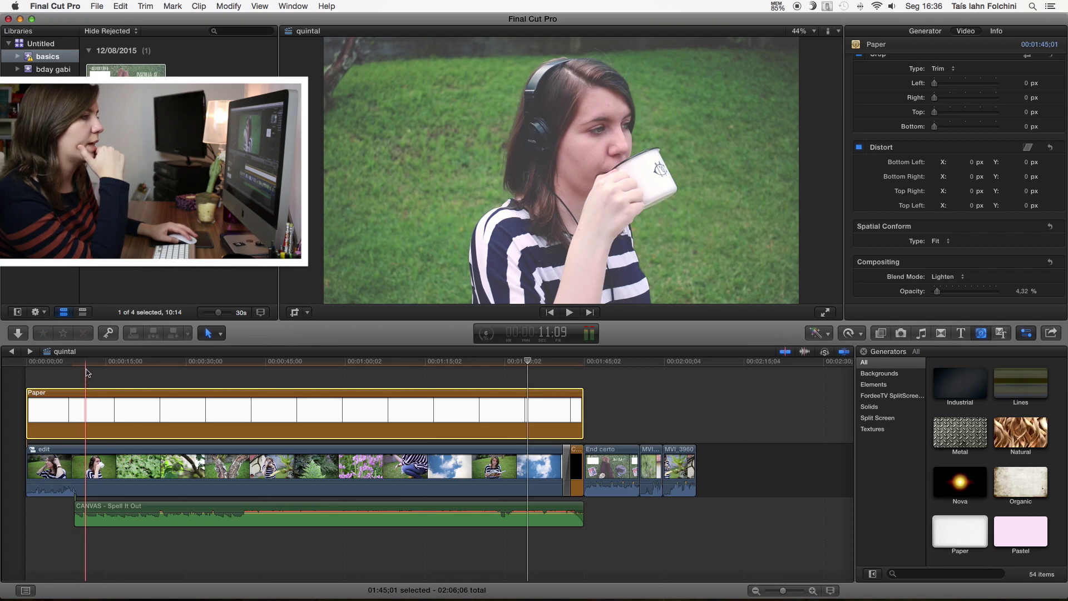
Select the edit clip and set its Teal & Orange Amount to 25
click(86, 470)
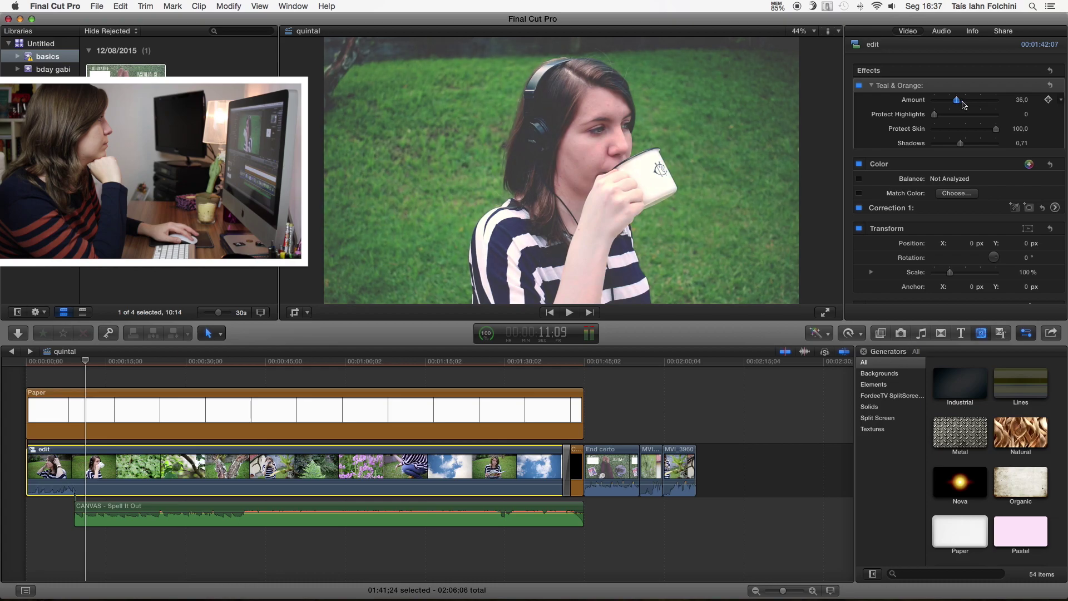
drag(943, 103, 914, 105)
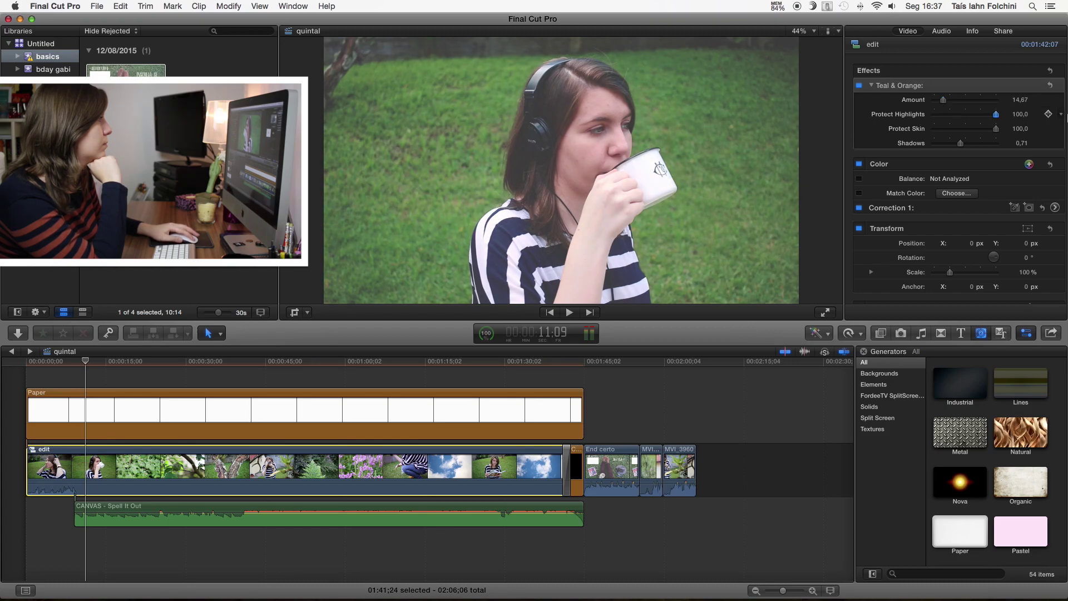
drag(954, 104, 949, 104)
Preview the grade from the start, then park the playhead on the tree shot
key(Home)
key(space)
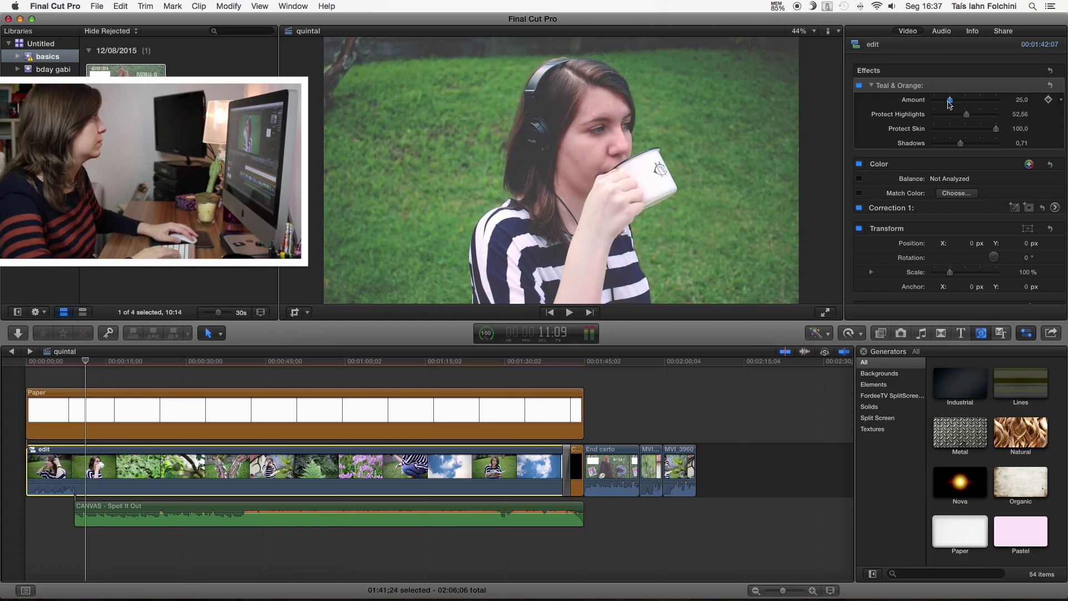
key(space)
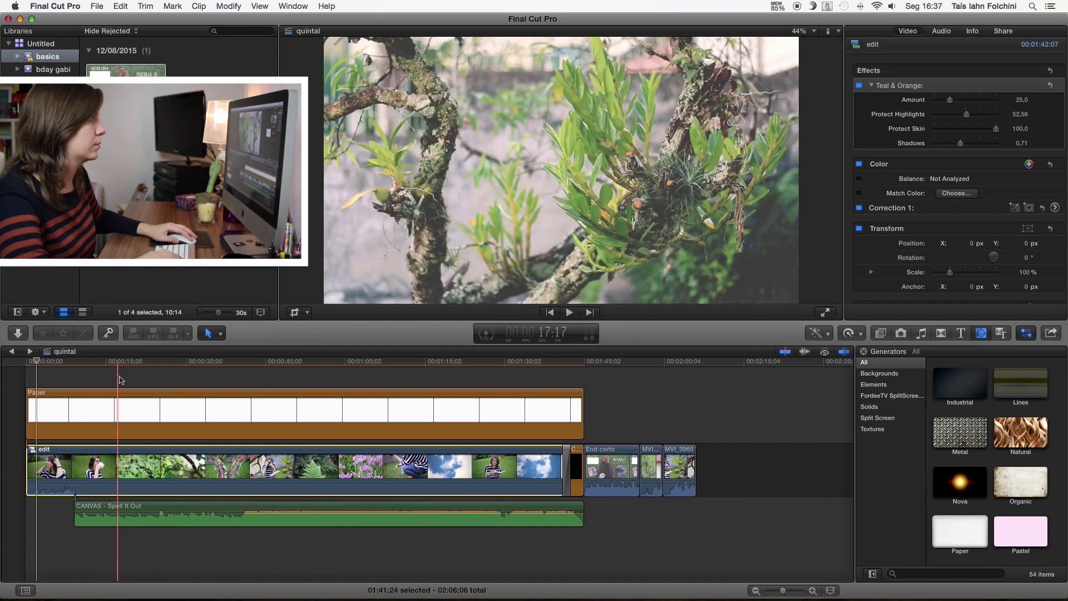
click(142, 376)
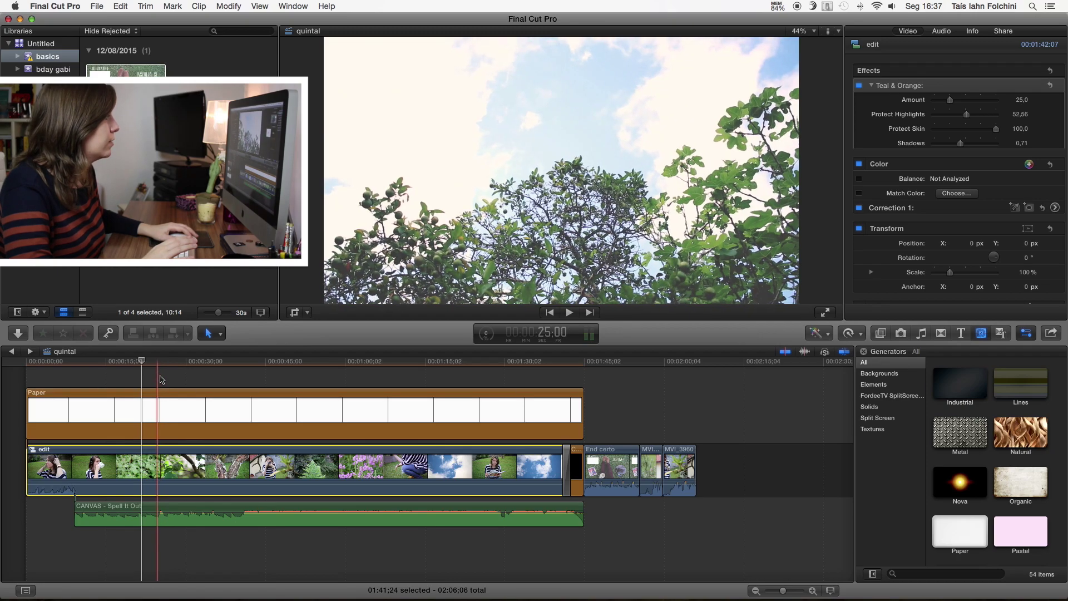
On the crouching shot, set the Color Board's global saturation to -11%
click(401, 362)
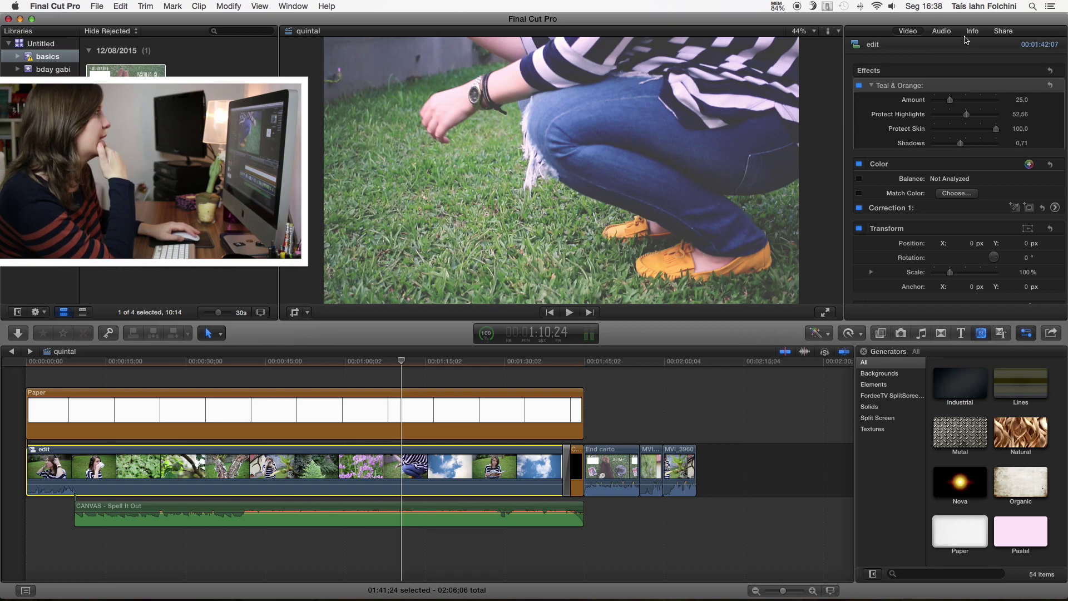
click(1054, 207)
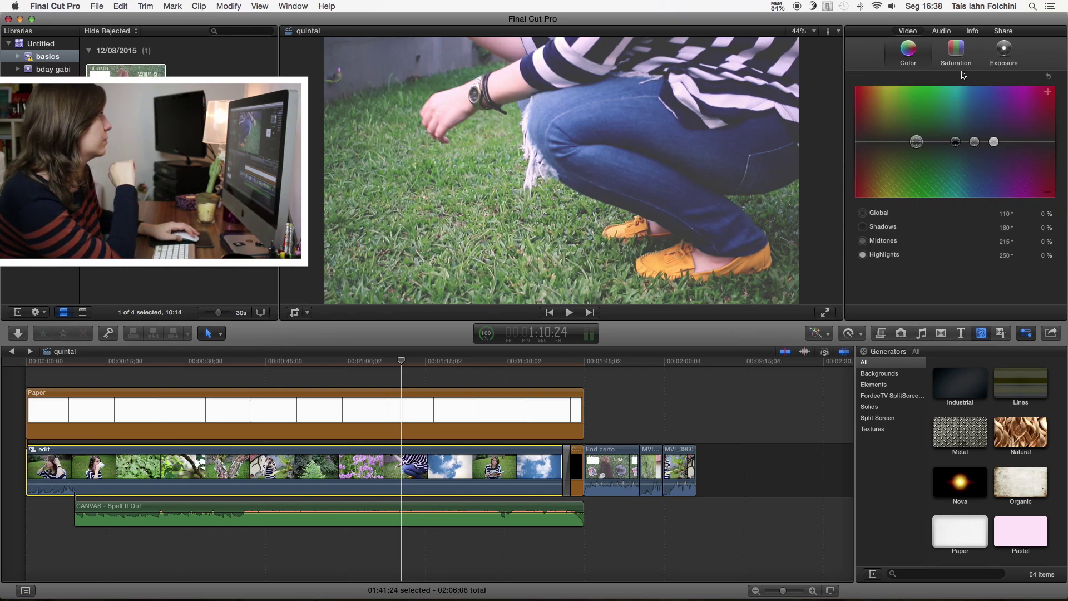
click(957, 60)
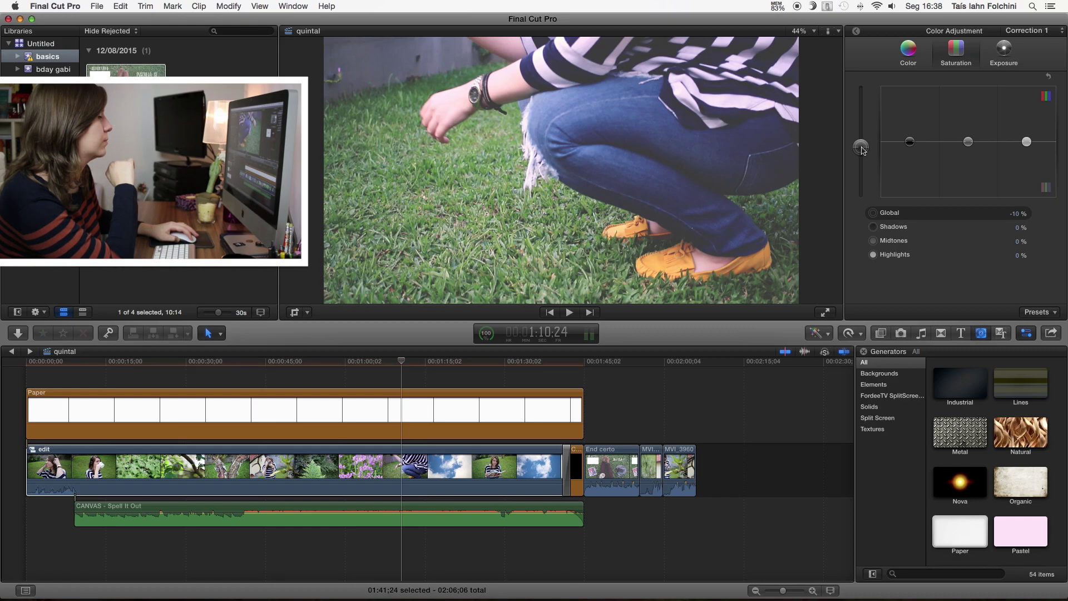
drag(861, 151, 861, 148)
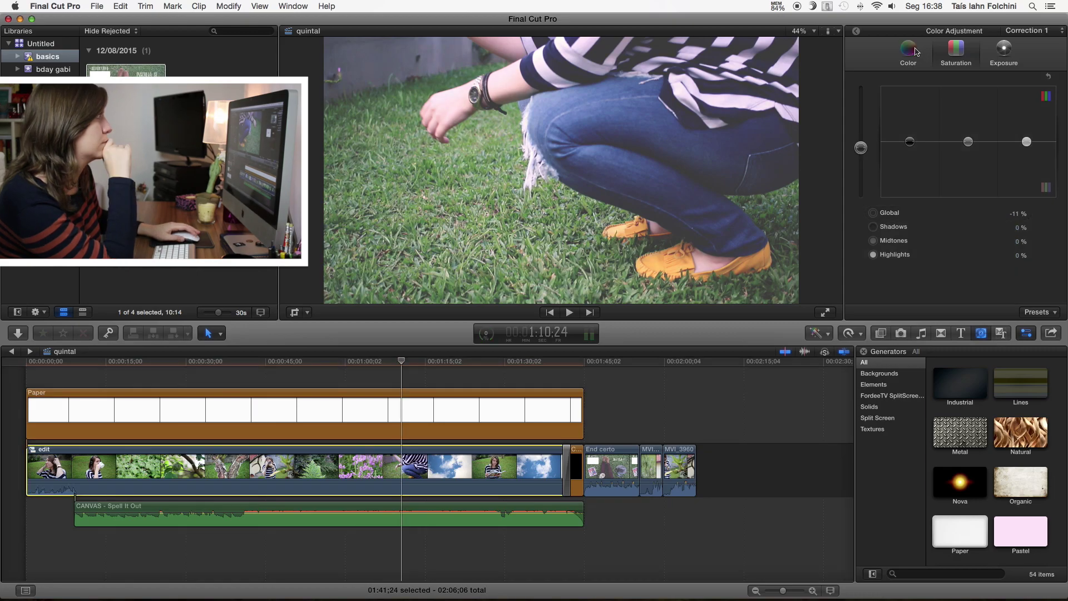
Set the Color Board's global colour puck to a faint yellow tint of about 4%
click(915, 50)
click(915, 143)
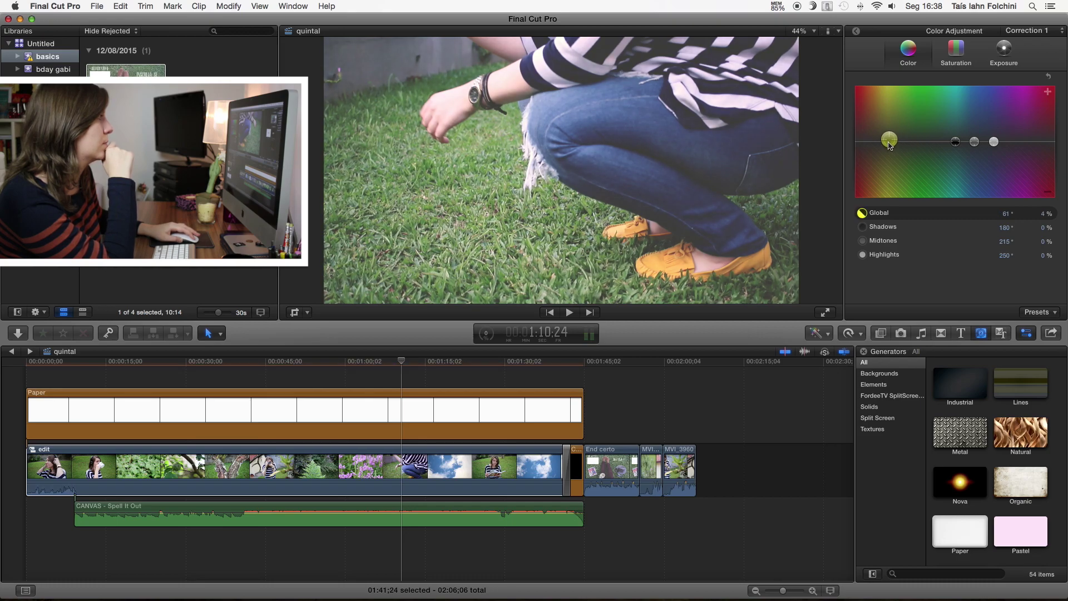
drag(889, 142, 888, 144)
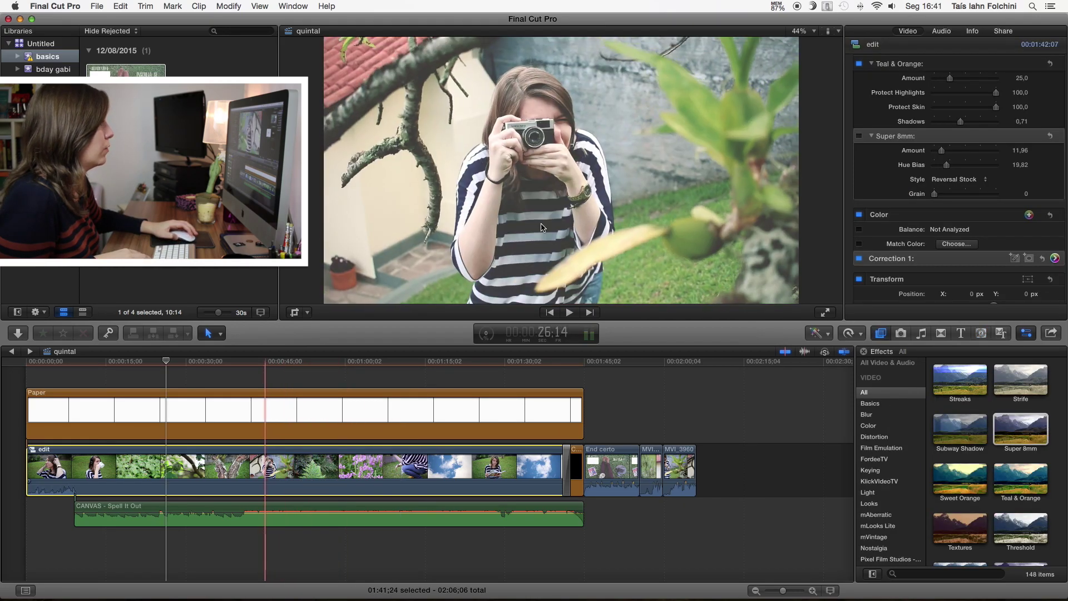
Apply Contrast a4d from the Color effects to the edit clip and raise Contrast to 1.07
click(868, 426)
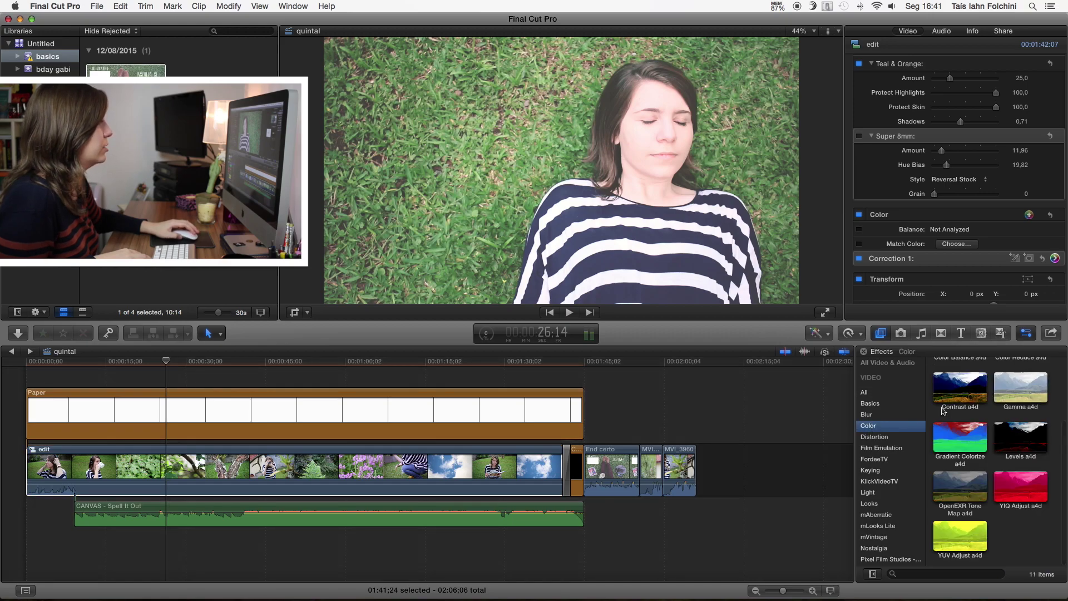
drag(954, 406, 458, 477)
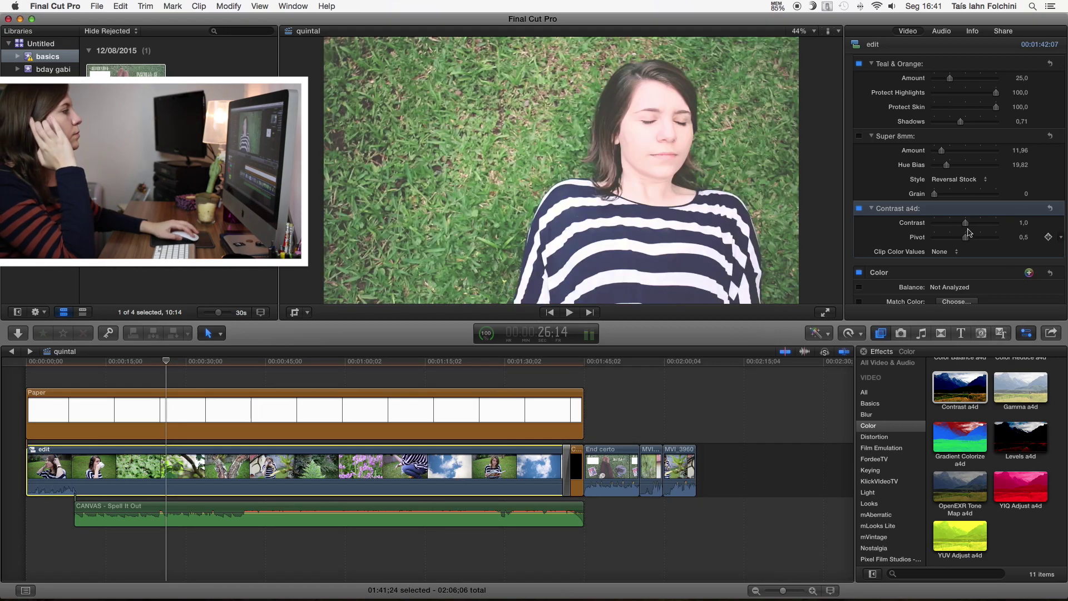
drag(965, 224, 968, 226)
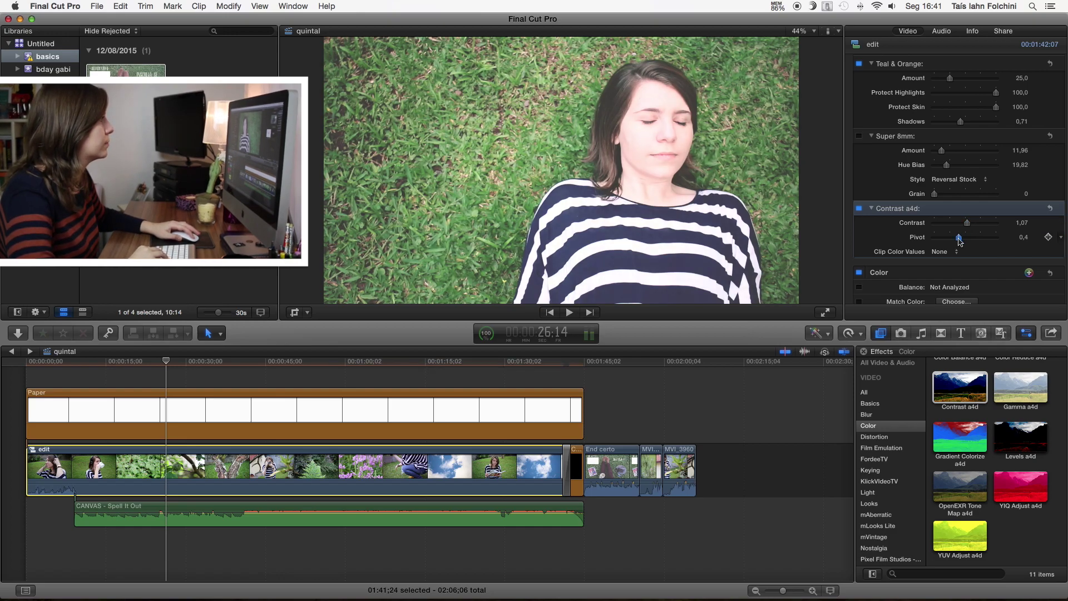
drag(975, 239, 956, 242)
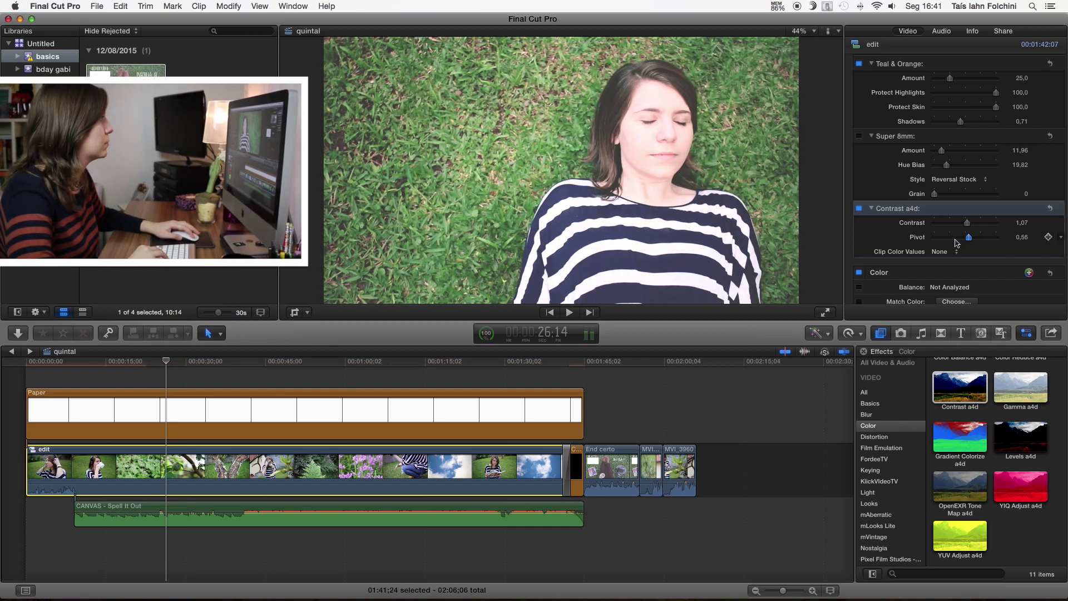